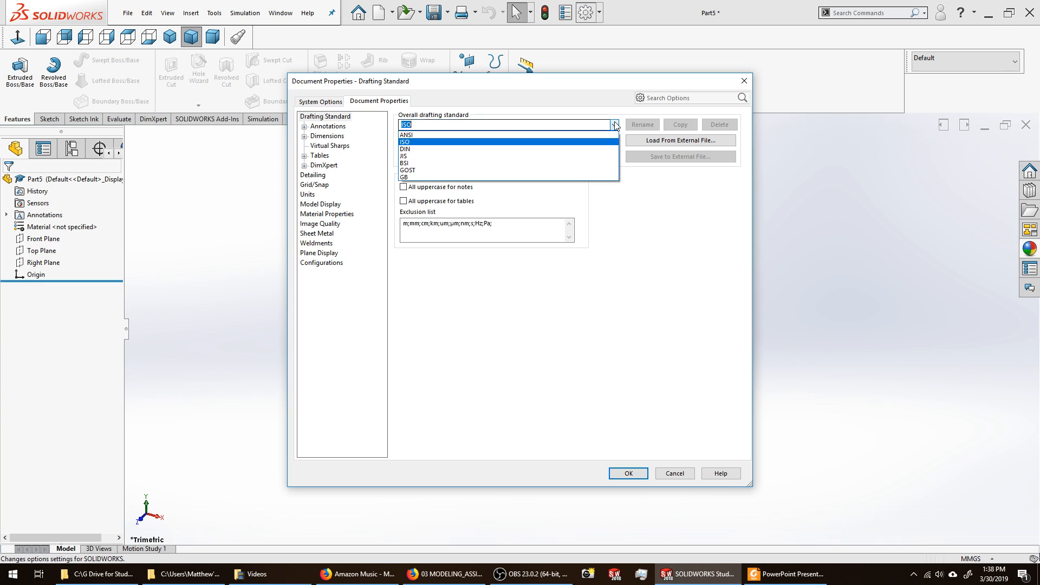
Step: Set the document's drafting standard to ANSI and the primary dimension precision to three decimals (.123)
click(469, 136)
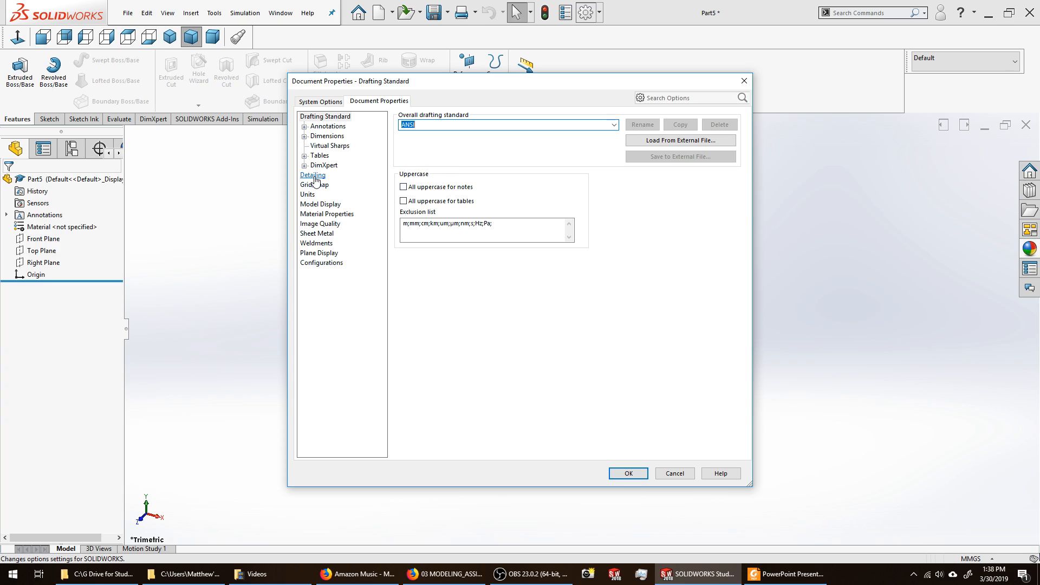
click(328, 136)
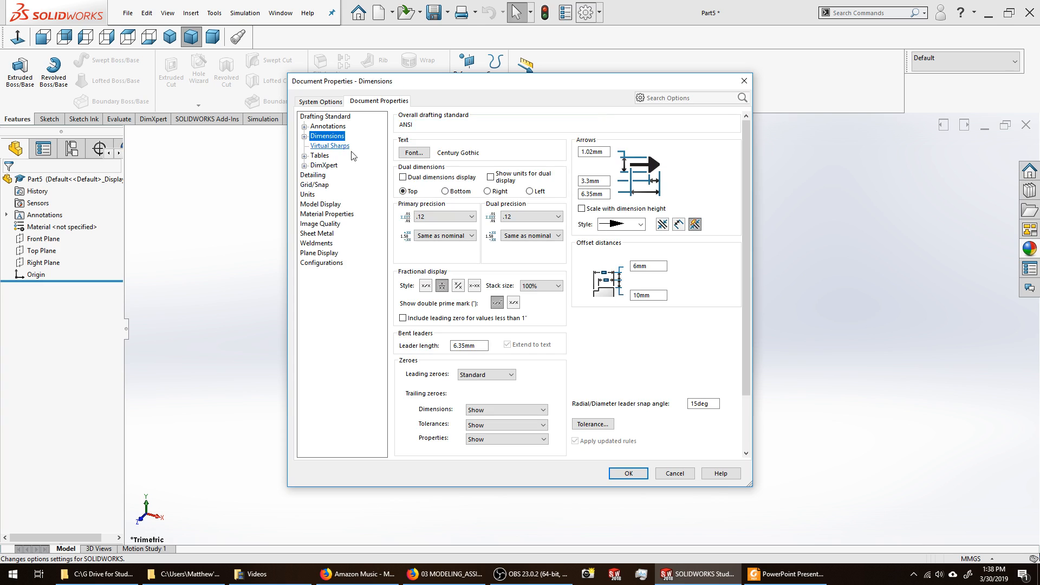
click(471, 217)
click(430, 248)
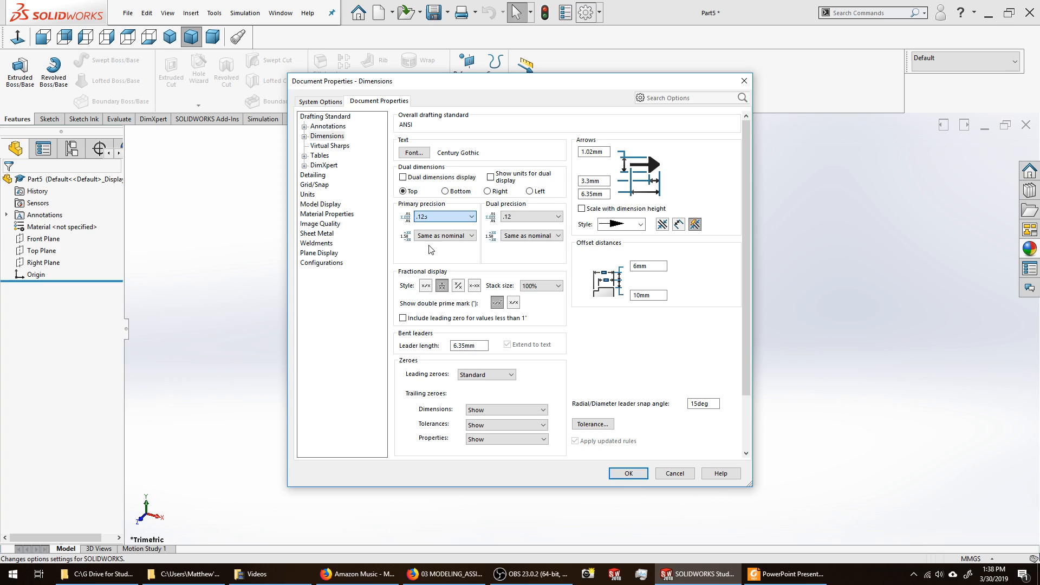
click(627, 472)
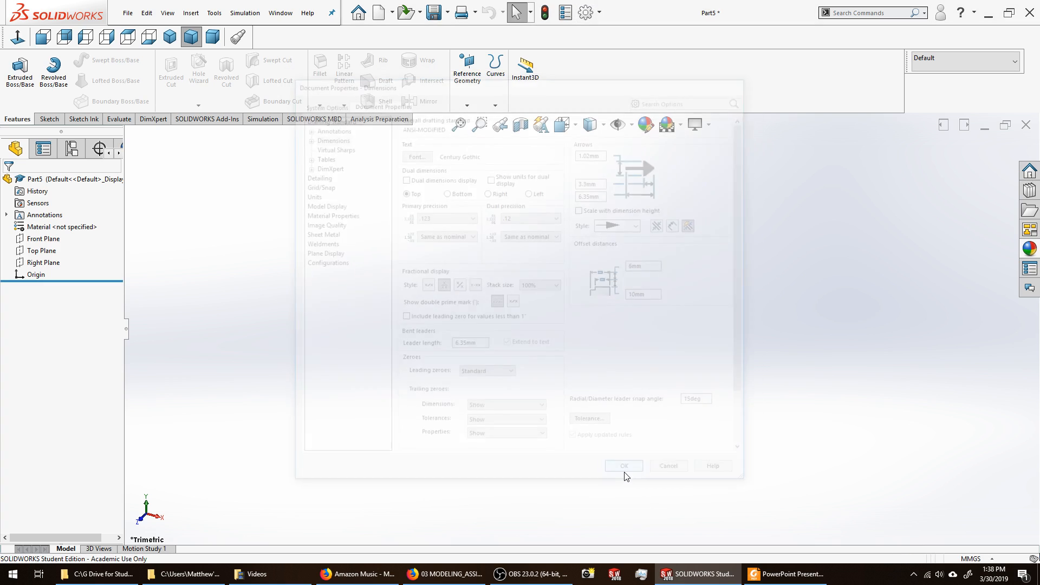
Step: Arrange the part window beside the Assembly Fixture drawing and start a new sketch on the Top Plane
click(1008, 12)
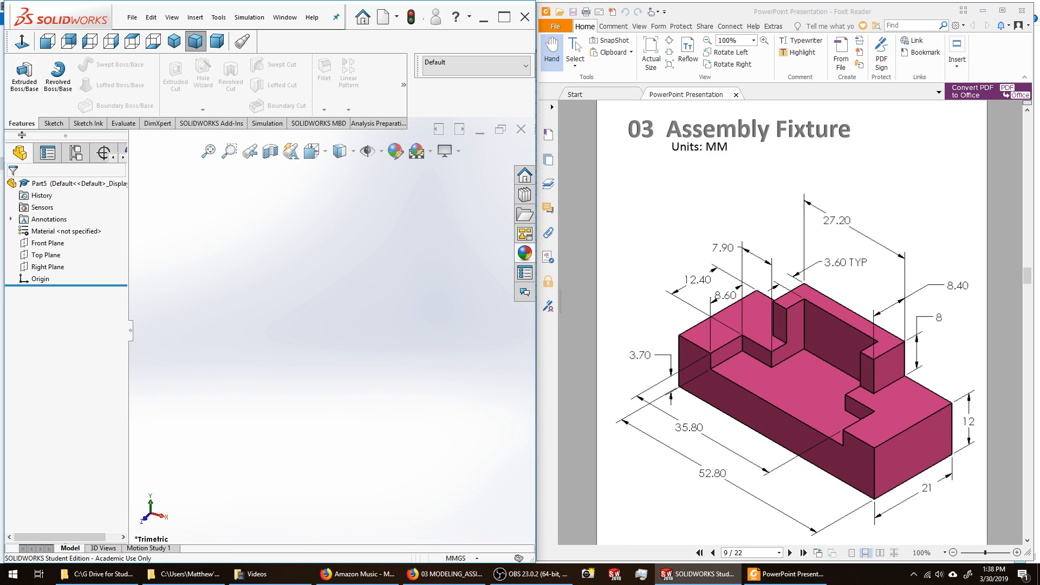
click(51, 124)
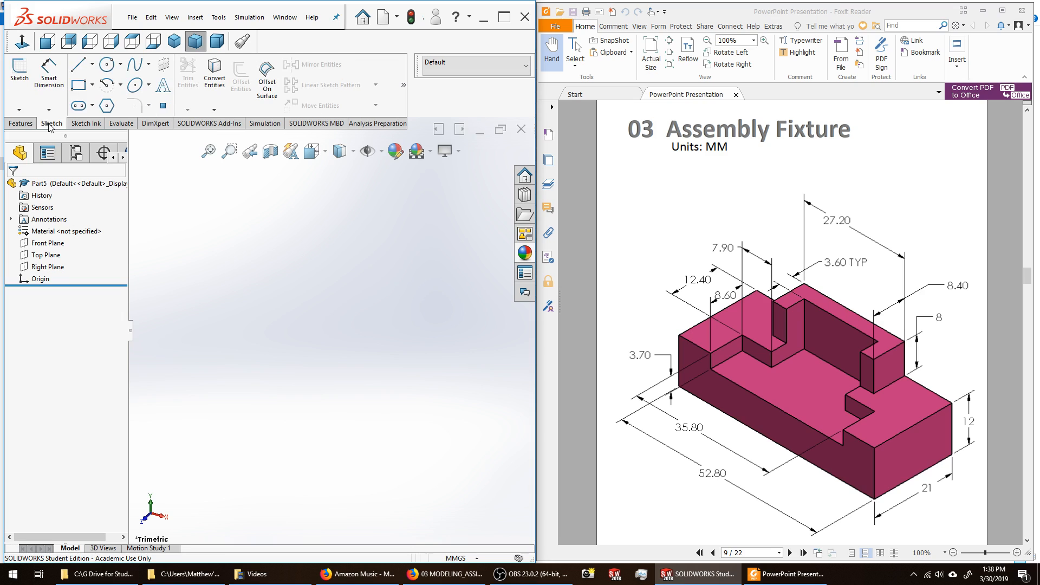
click(16, 76)
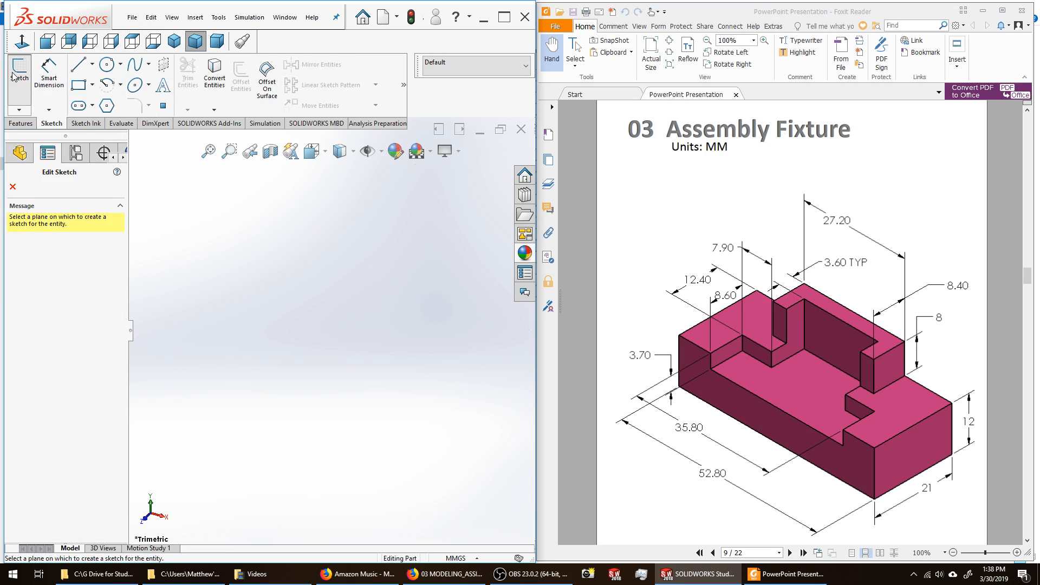
mouse_move(297, 204)
middle_down()
mouse_move(286, 216)
mouse_move(295, 234)
mouse_move(303, 230)
middle_up()
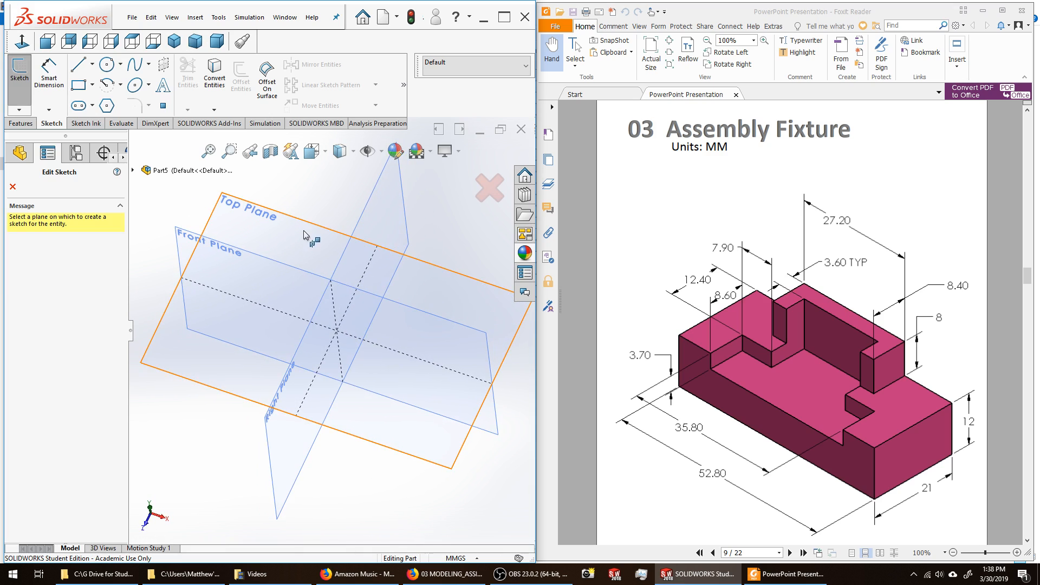
click(273, 231)
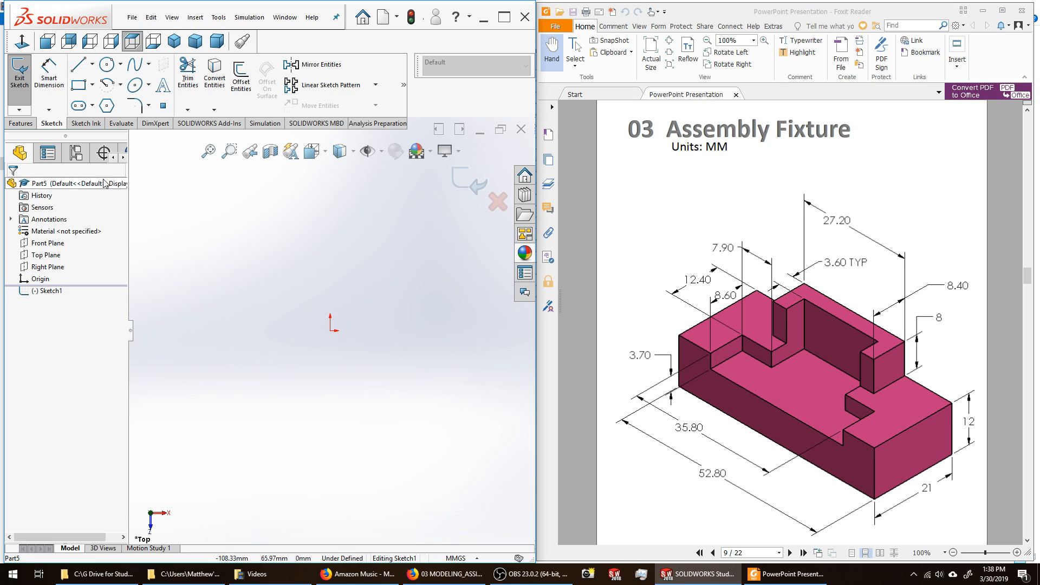
Step: Sketch a vertical centerline about 100 mm long passing through the origin, and end the chain
click(92, 65)
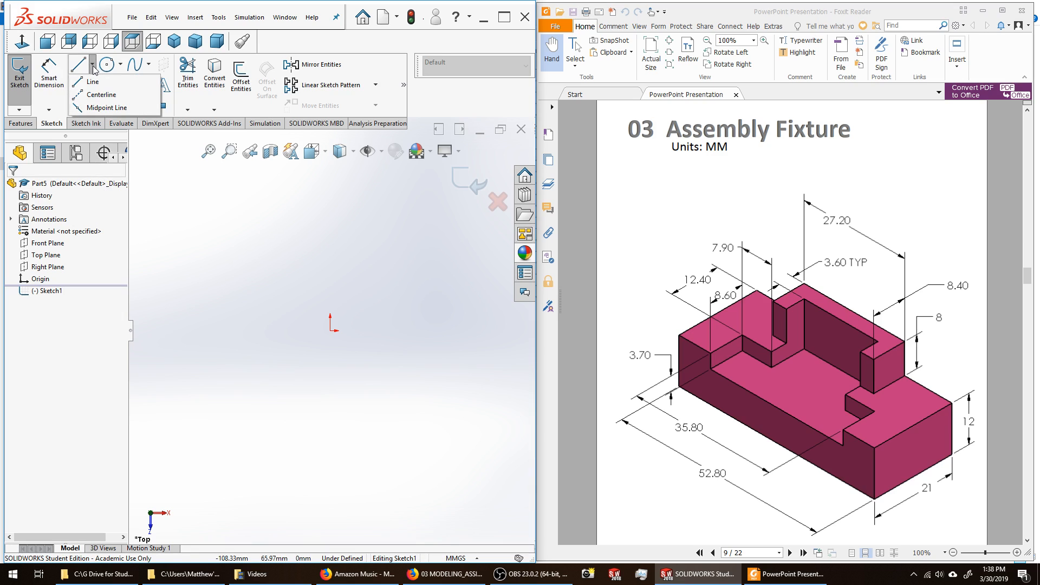
click(99, 94)
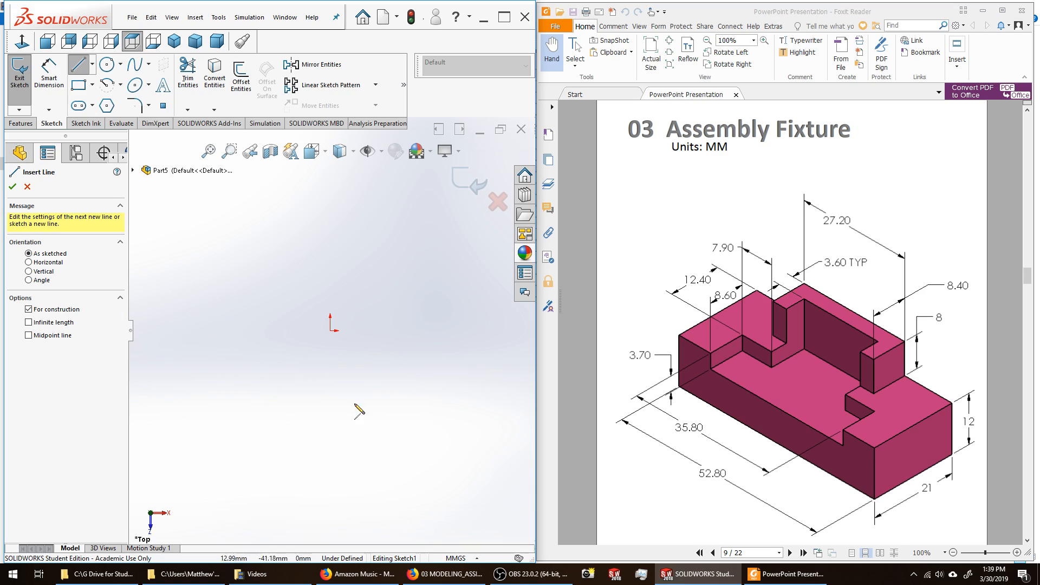
click(330, 330)
click(331, 377)
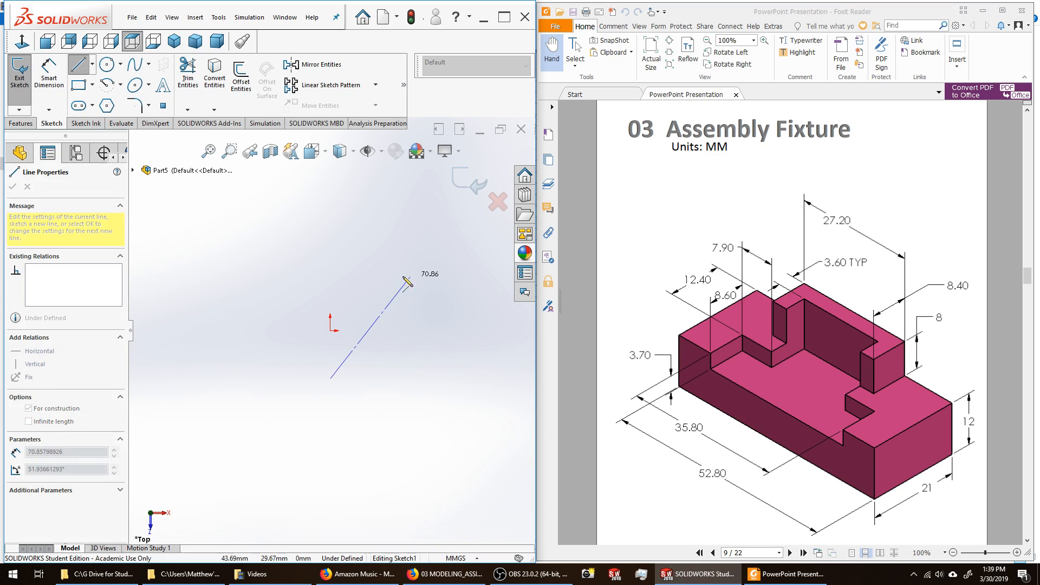
click(330, 193)
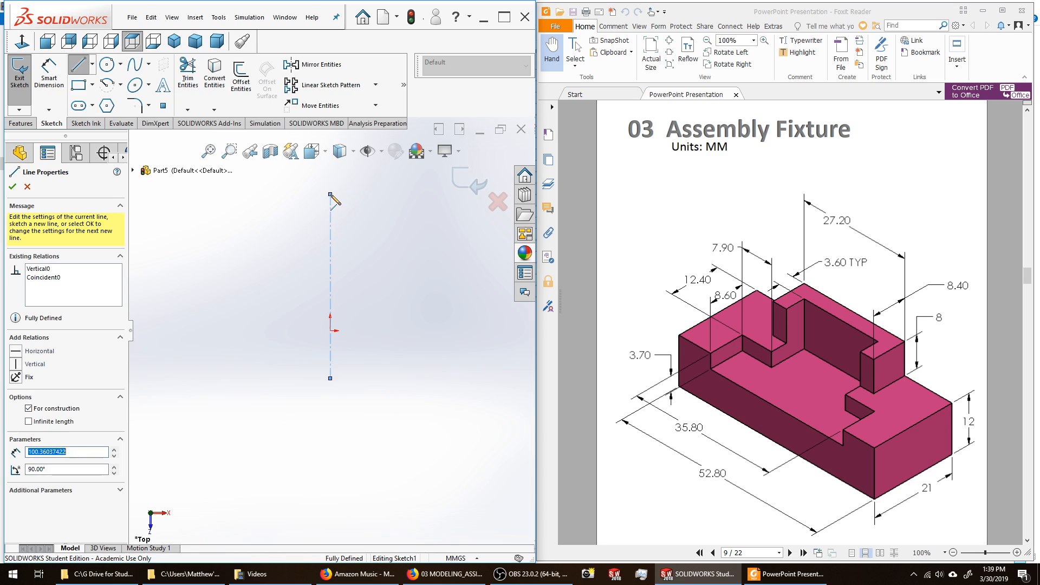
right_click(405, 217)
click(450, 240)
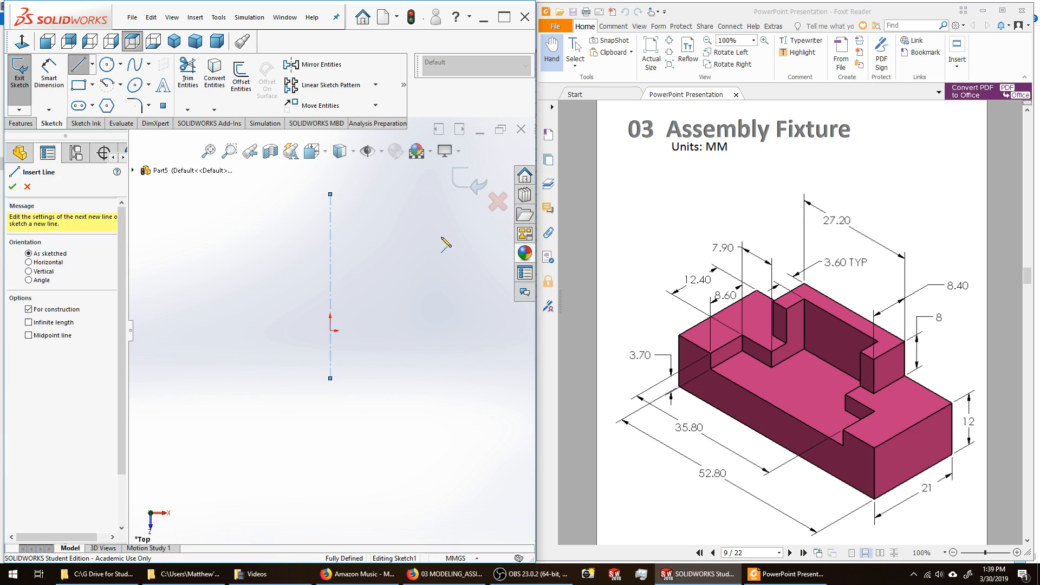
Step: Sketch a horizontal centerline about 115 mm long across the vertical one through the origin, and finish the Centerline command
click(261, 331)
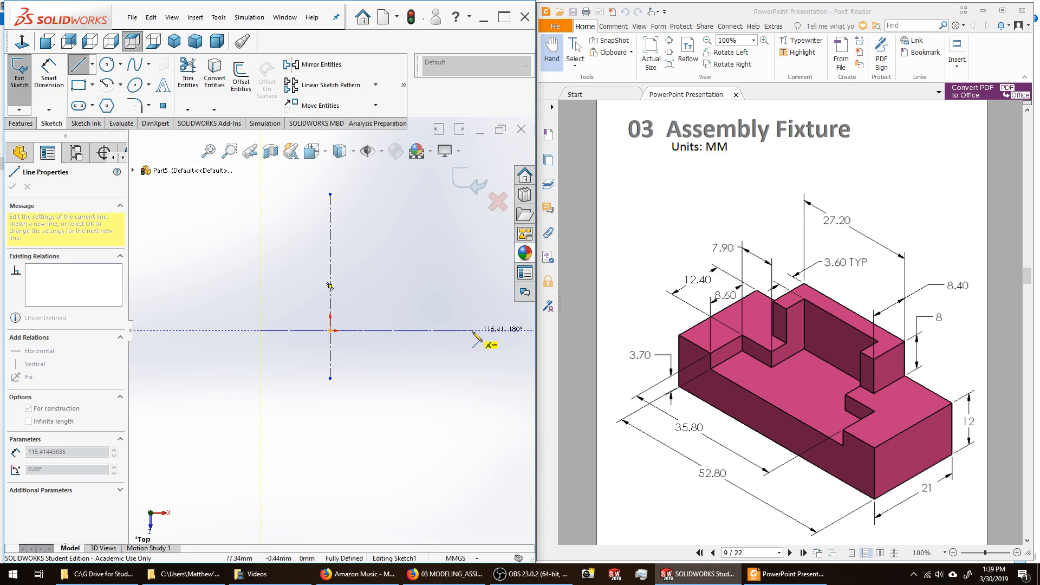
click(473, 330)
right_click(476, 357)
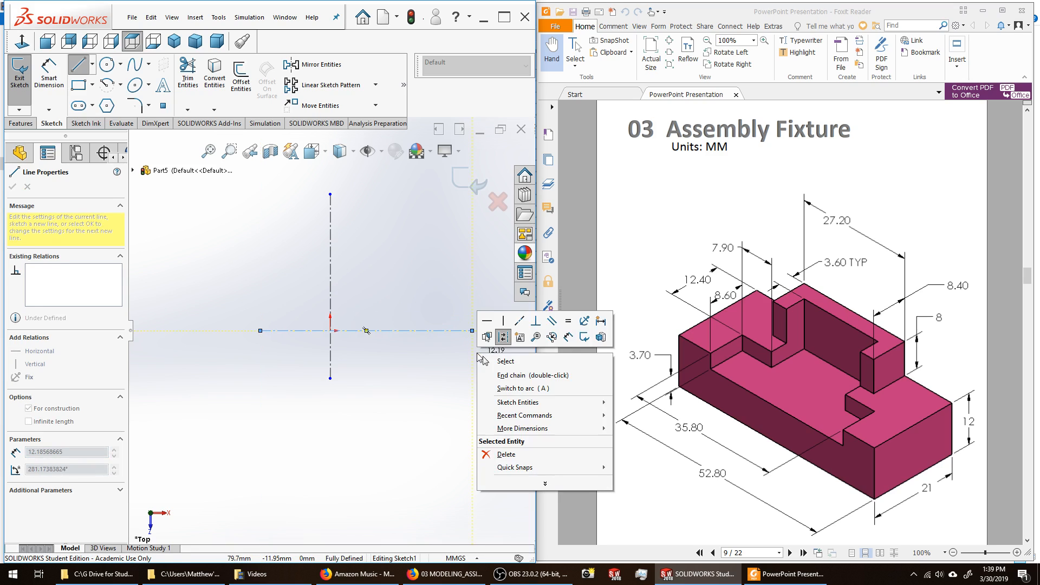
click(506, 375)
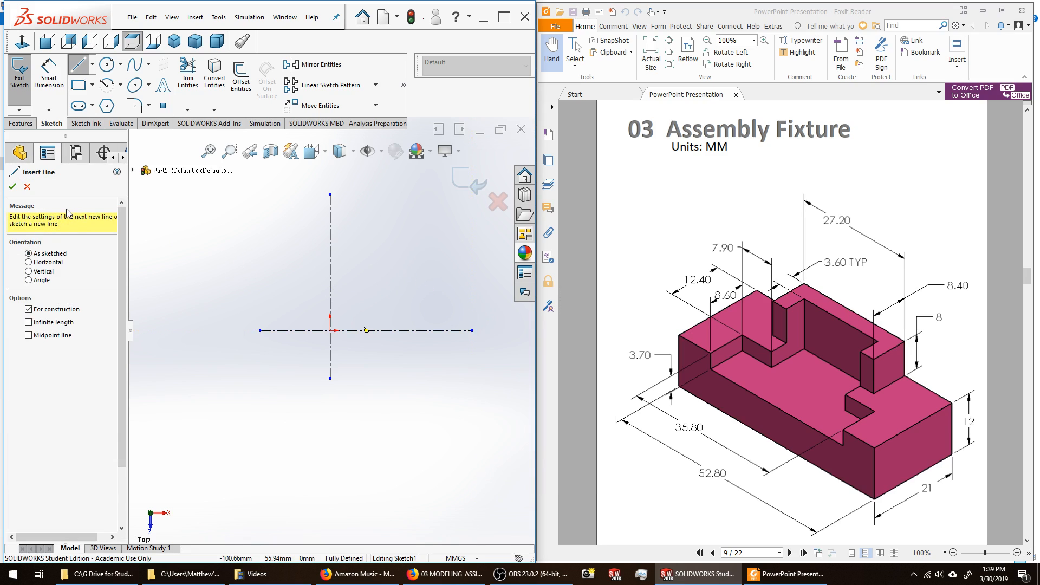
click(13, 187)
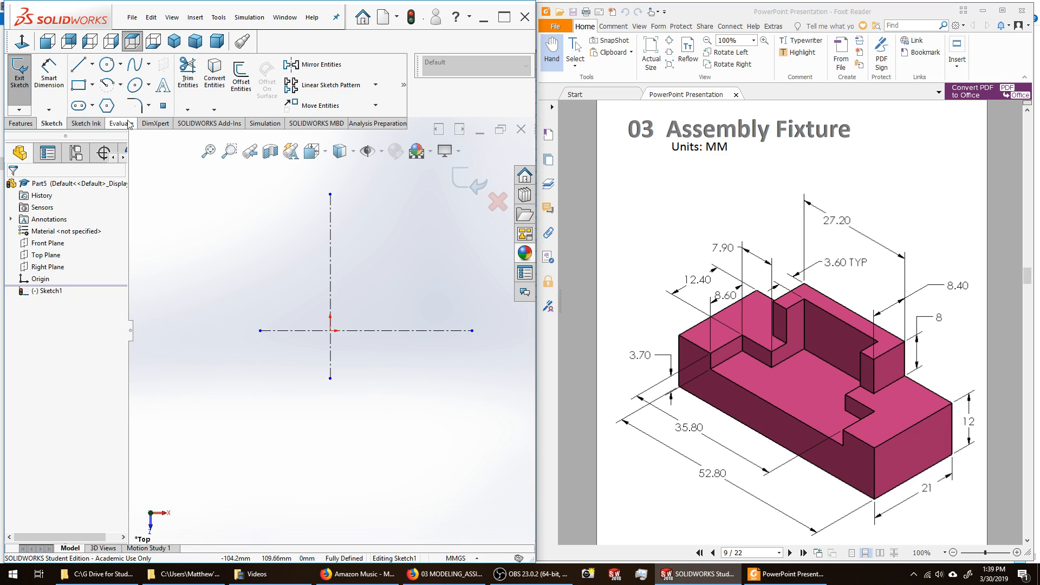
Step: Sketch a center rectangle about 56 by 24 mm, centered on the origin
click(92, 85)
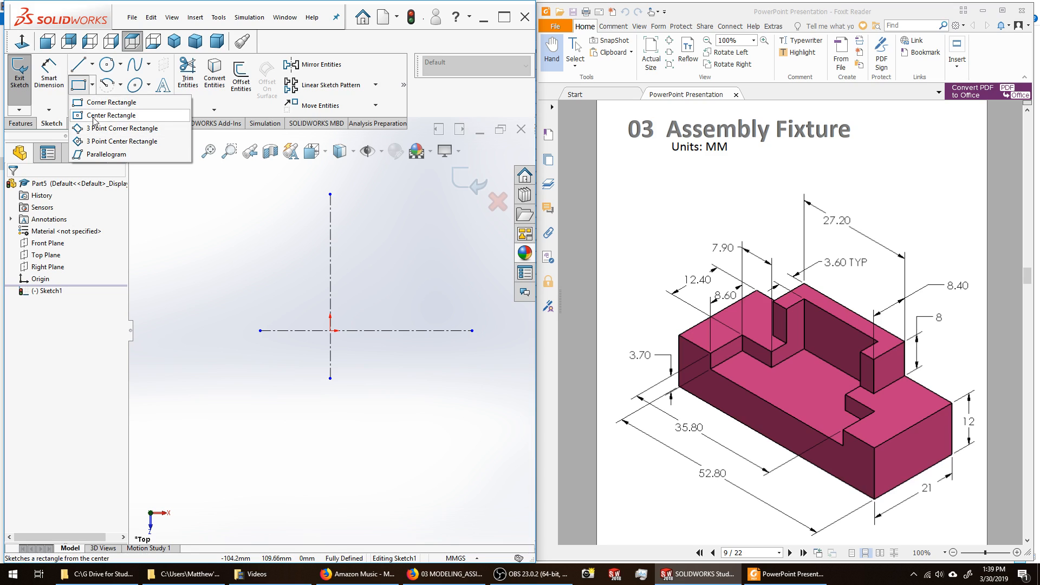
click(93, 115)
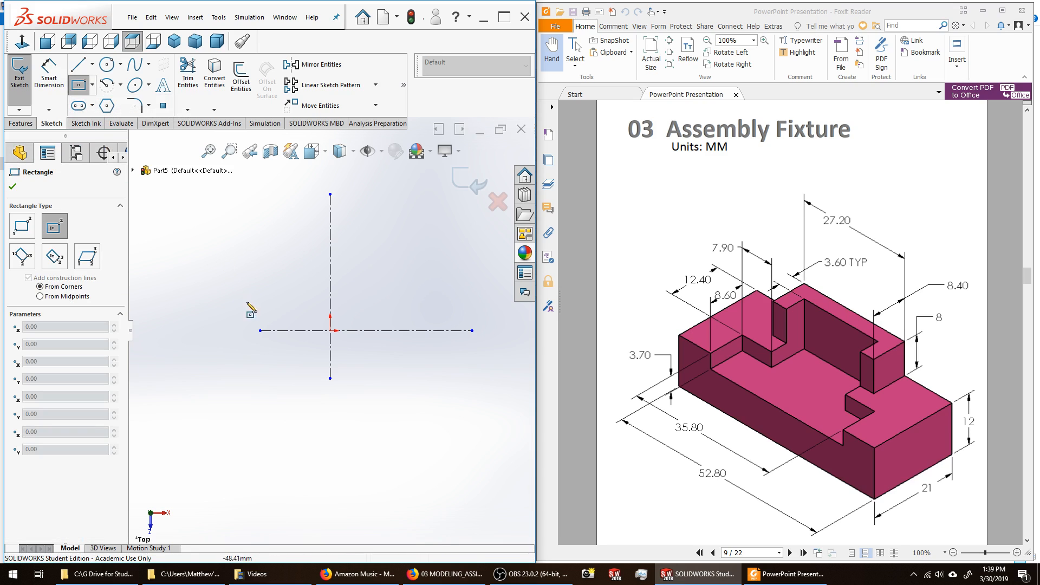
click(330, 330)
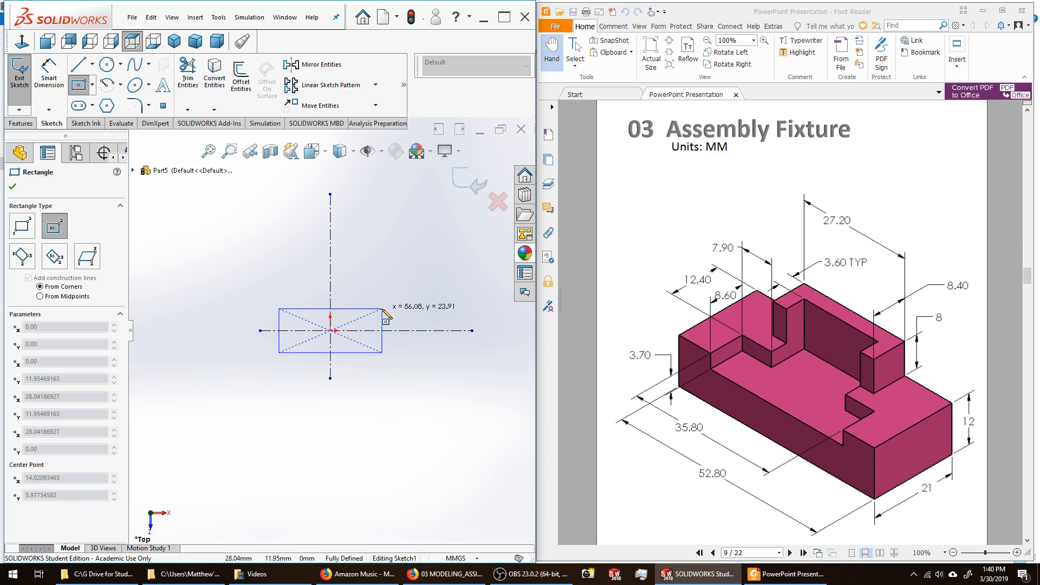
click(383, 311)
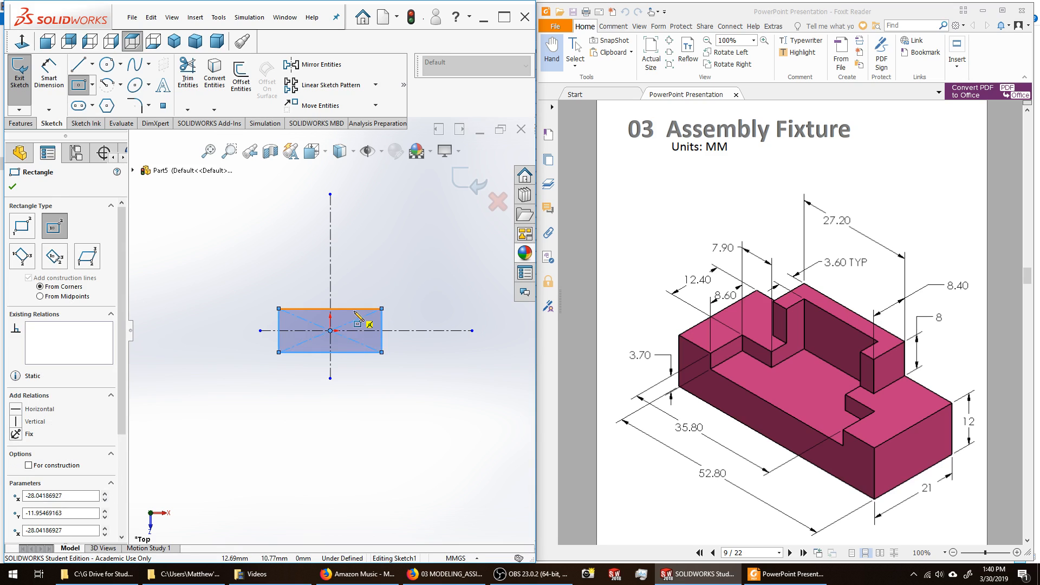
scroll(336, 332, down, 2)
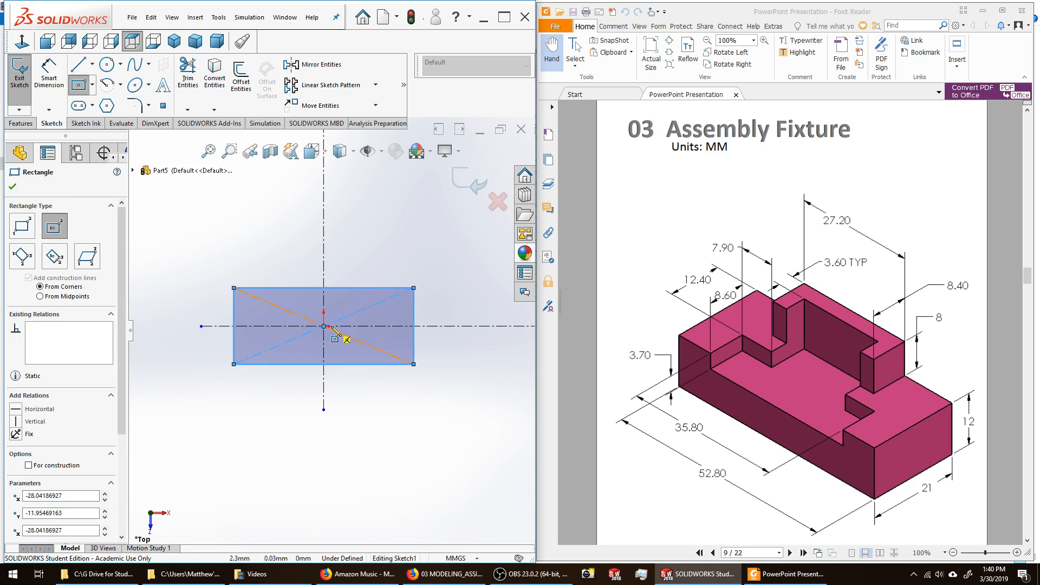
click(12, 187)
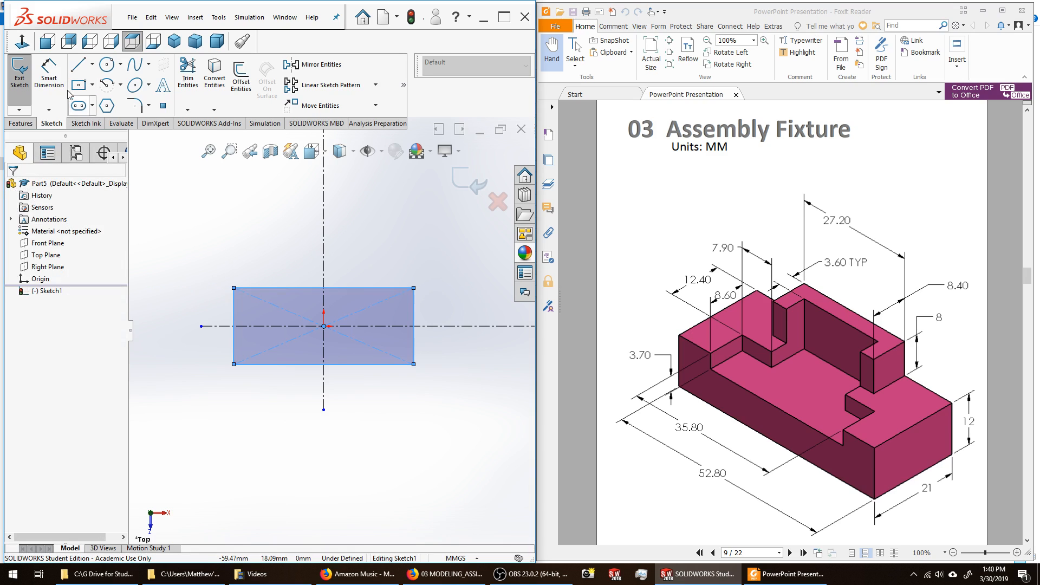
Step: Dimension the rectangle's vertical side to 21 mm
click(48, 73)
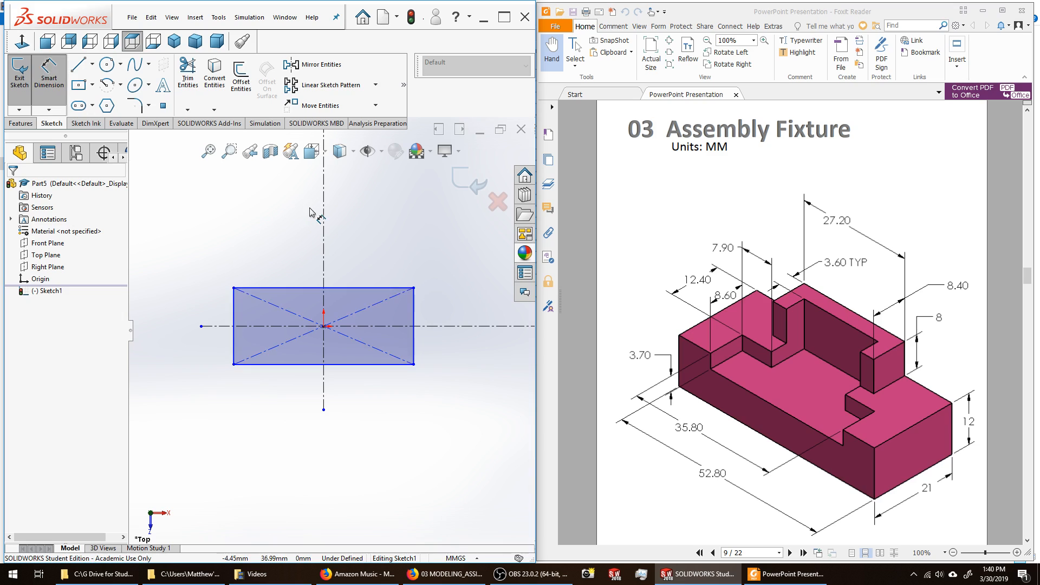
click(421, 312)
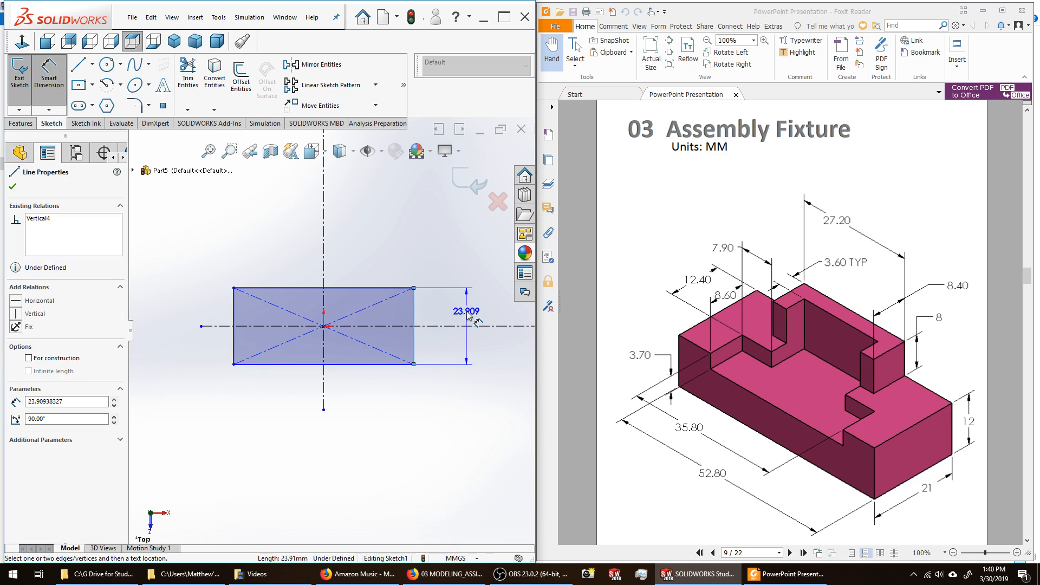
click(465, 313)
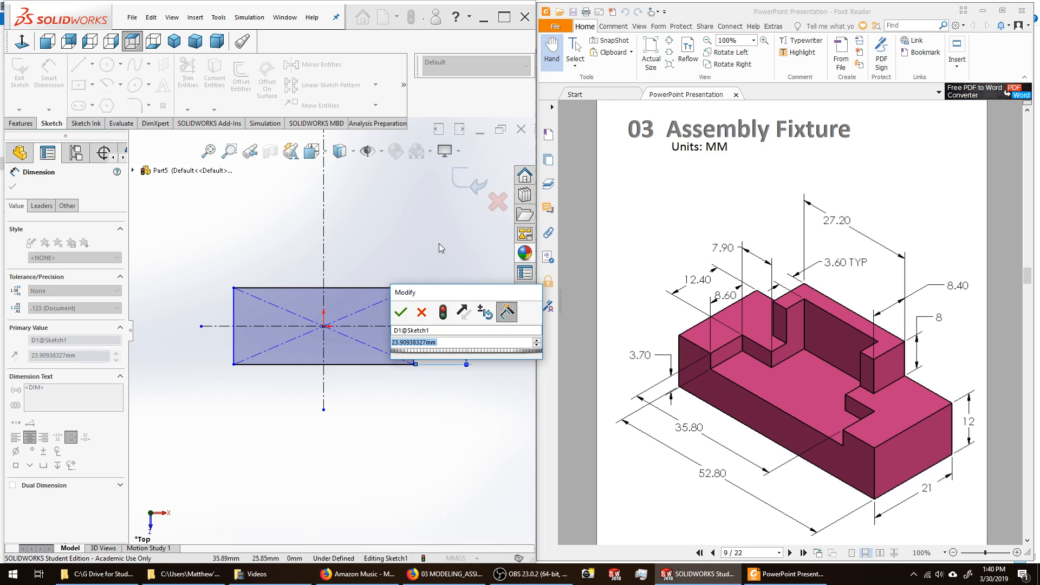
text(21)
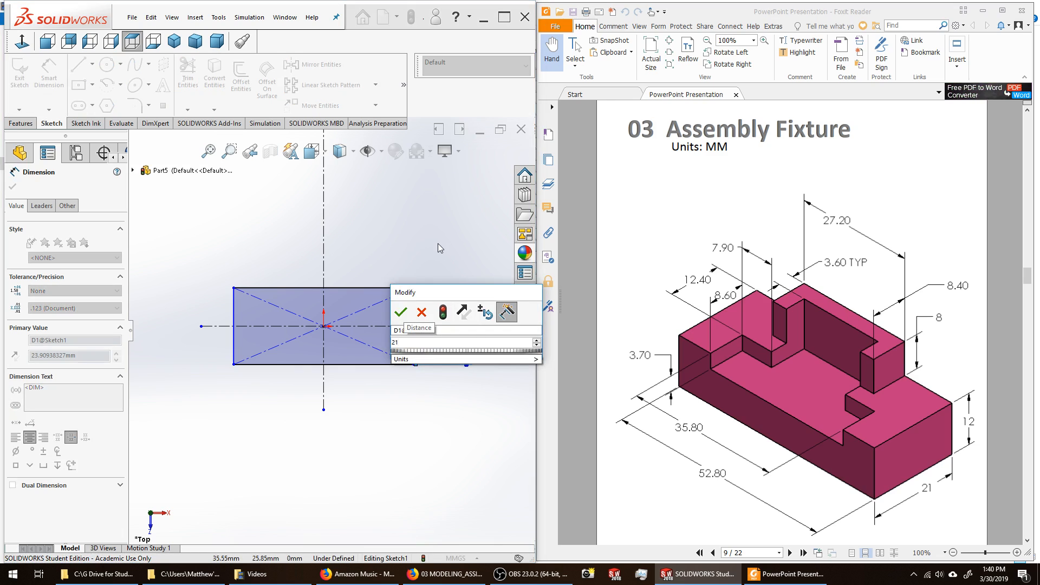
key(Return)
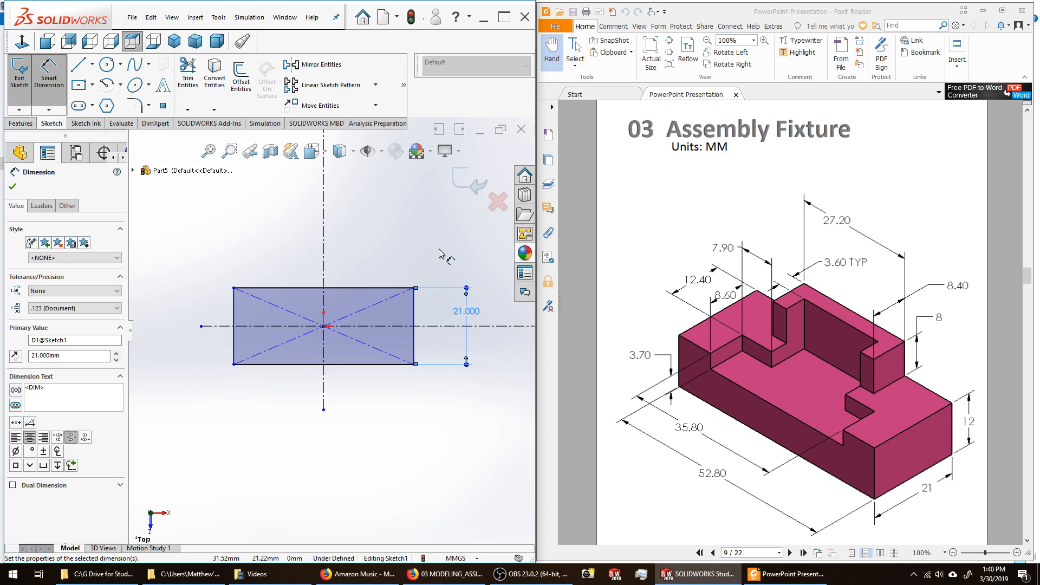
Step: Dimension the rectangle's lower horizontal side to 52.8 mm and finish dimensioning
click(374, 365)
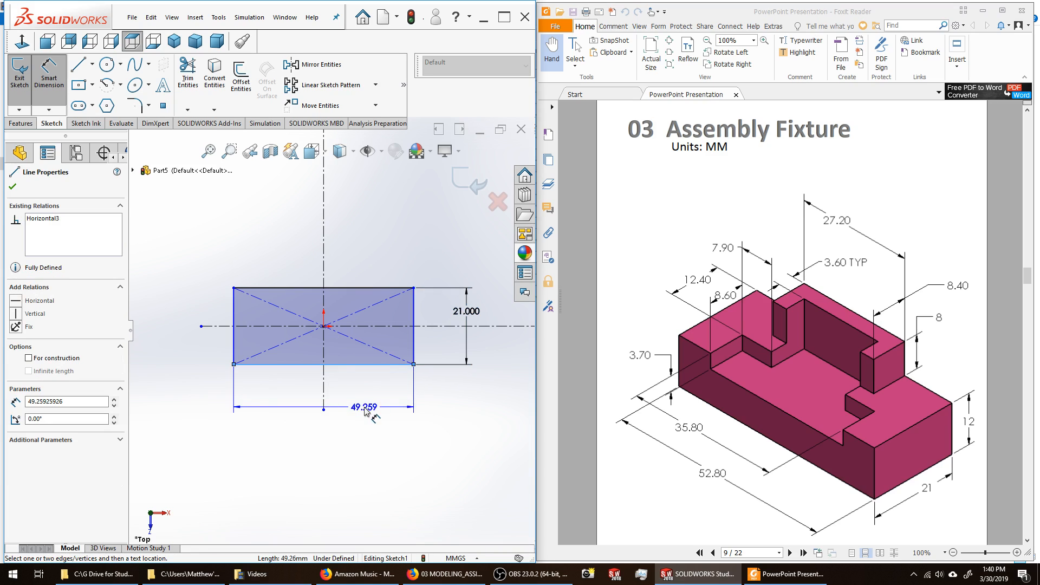
click(327, 437)
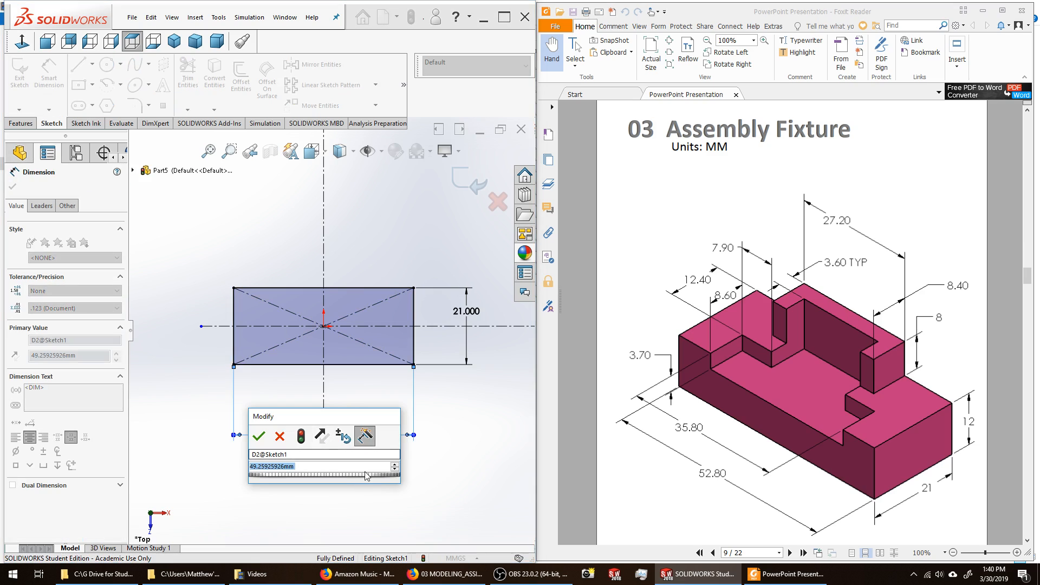
text(5)
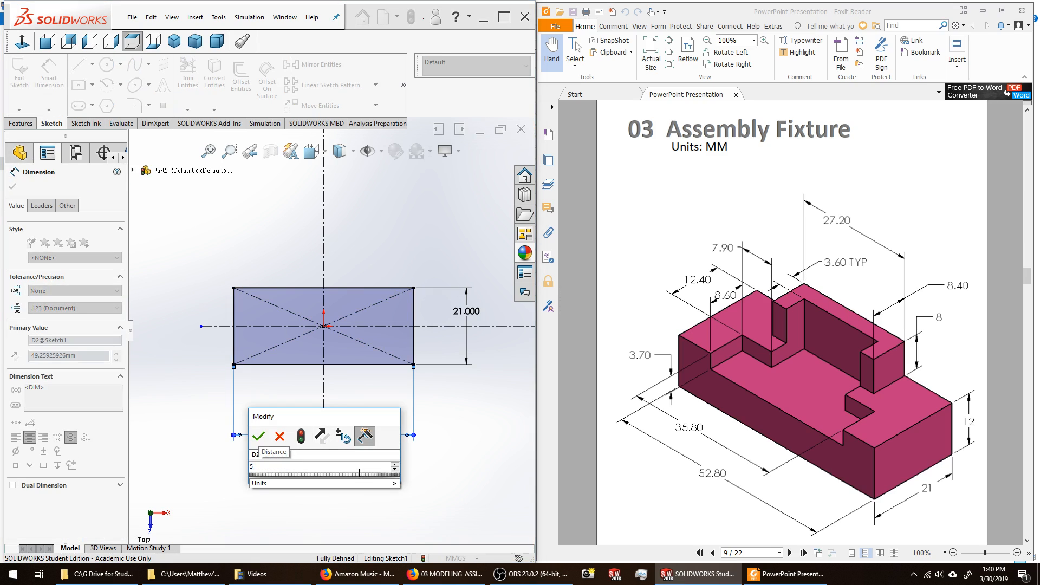
text(2.8)
click(258, 437)
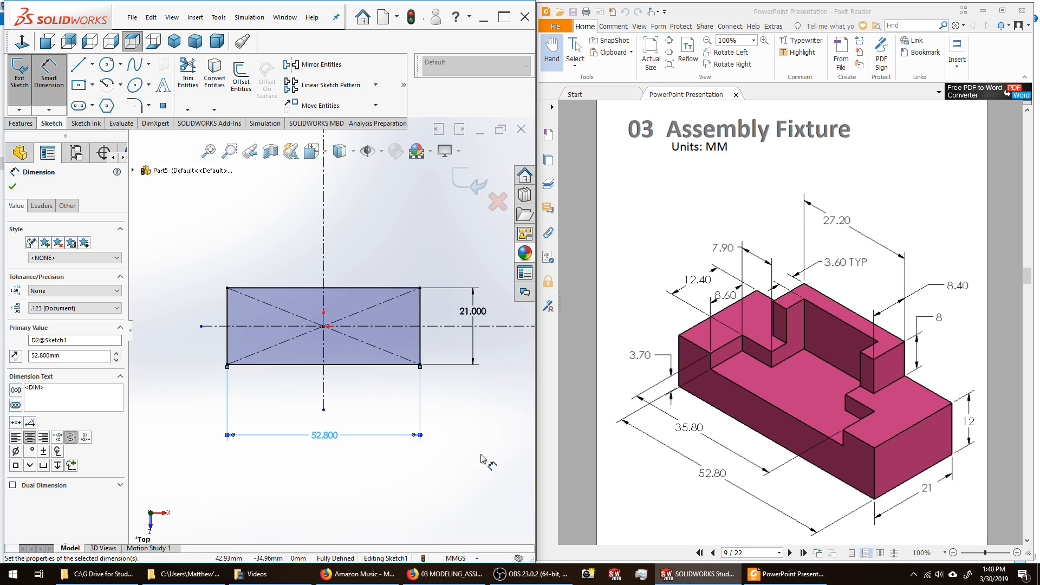
middle_drag(448, 481, 417, 418)
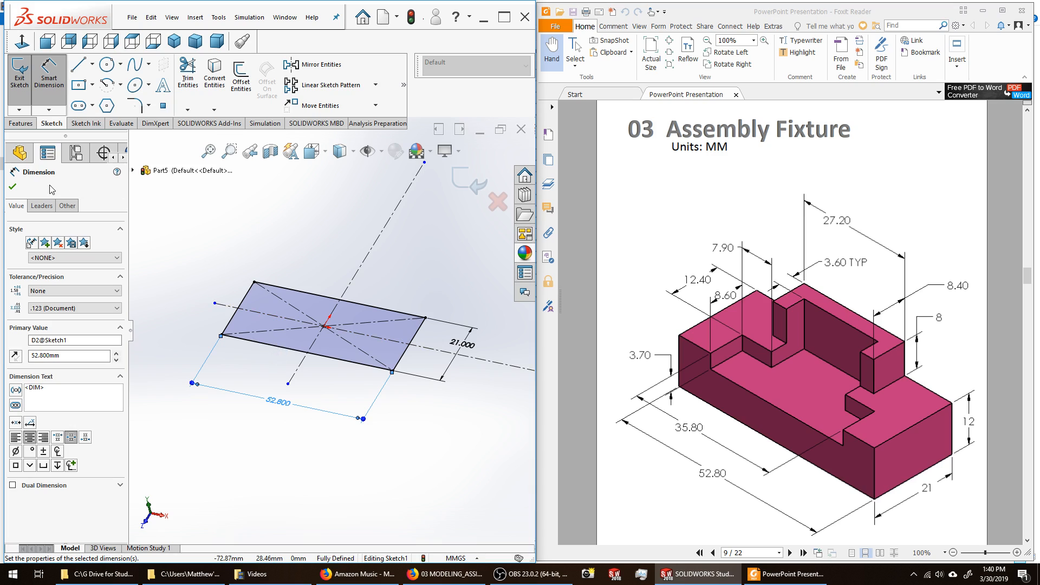
click(12, 187)
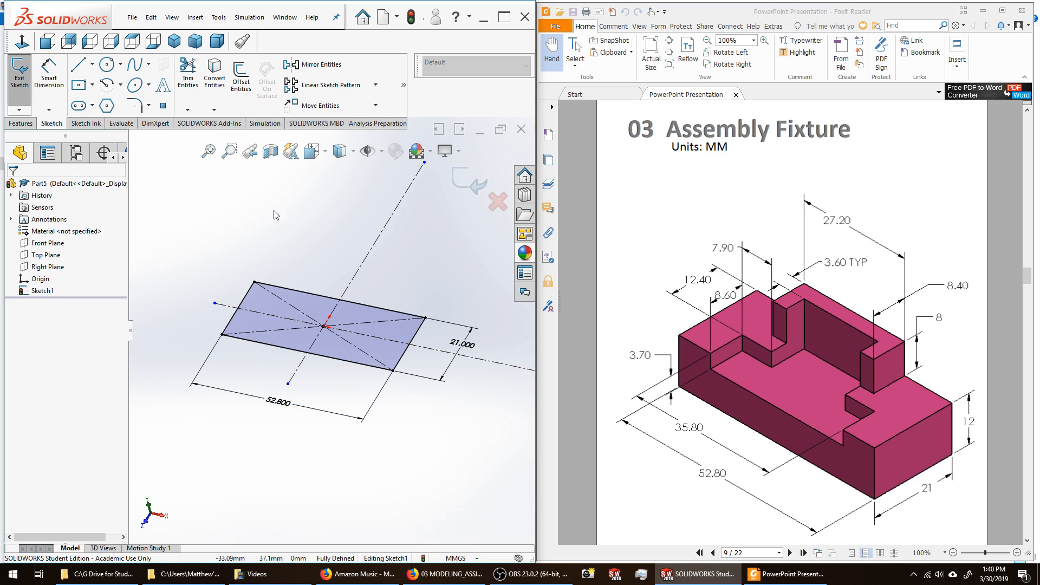
Step: Exit the base sketch and extrude the rectangle upward as a solid block with a blind depth of 12 mm
click(12, 98)
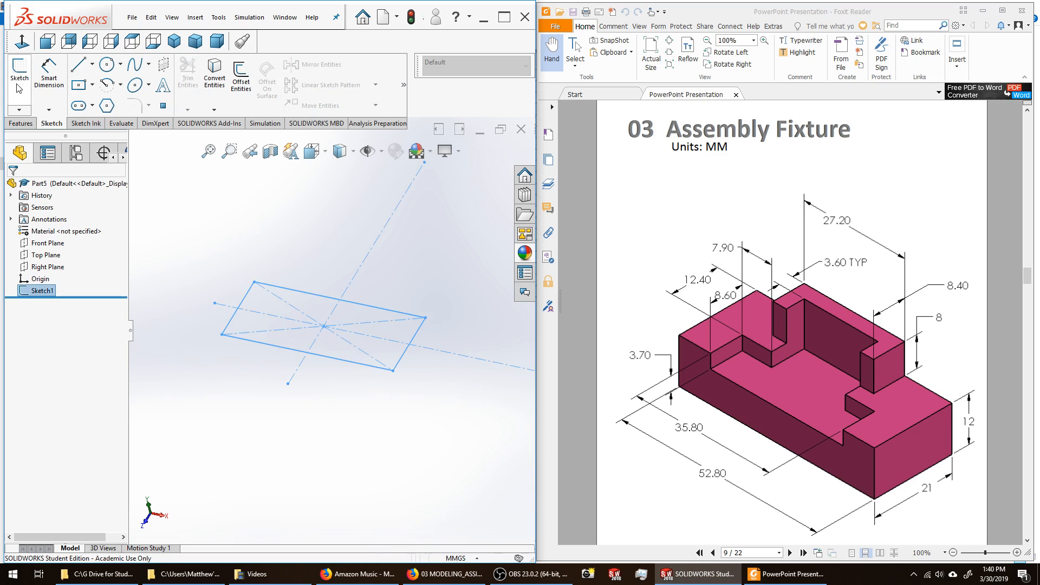
click(21, 124)
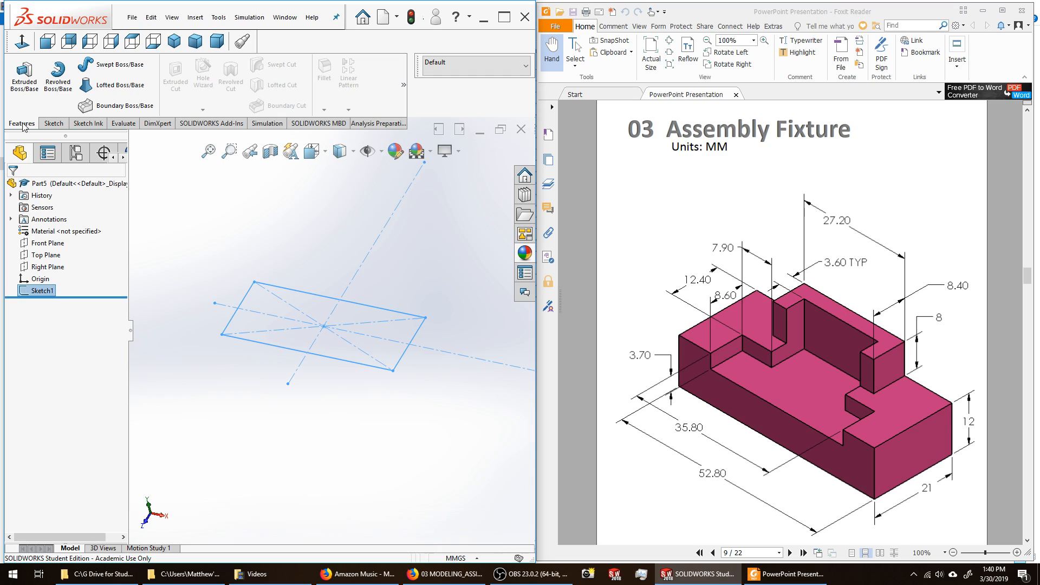
click(26, 81)
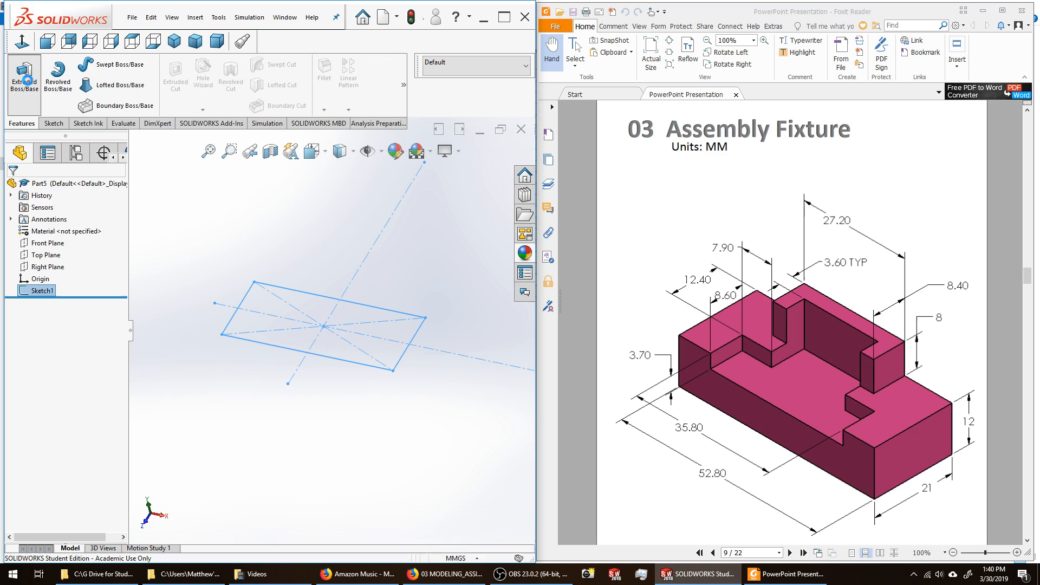
mouse_move(381, 396)
middle_down()
mouse_move(378, 332)
mouse_move(359, 358)
middle_up()
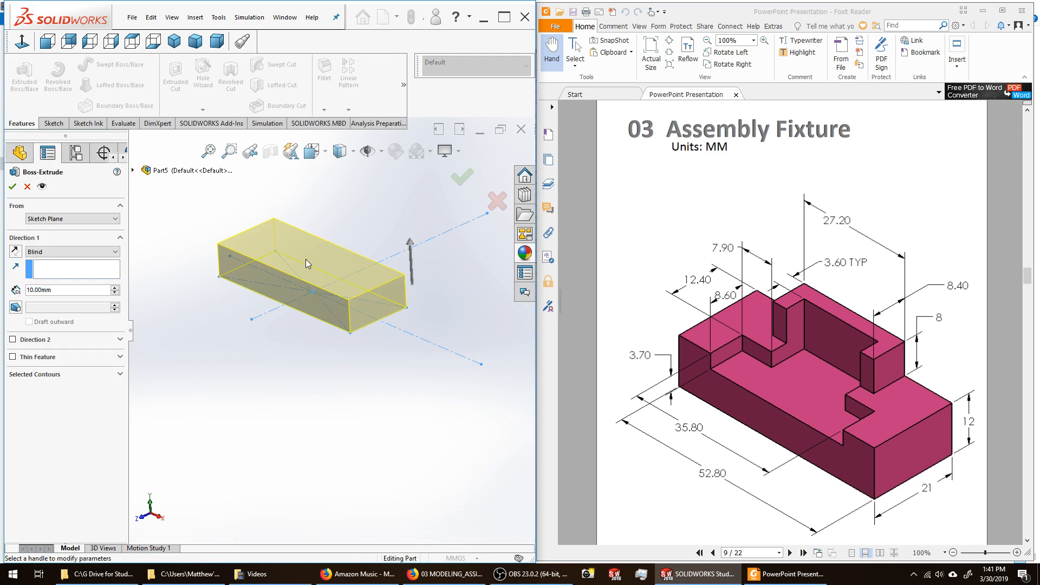
mouse_move(411, 252)
mouse_down()
mouse_move(410, 202)
mouse_move(410, 236)
mouse_up()
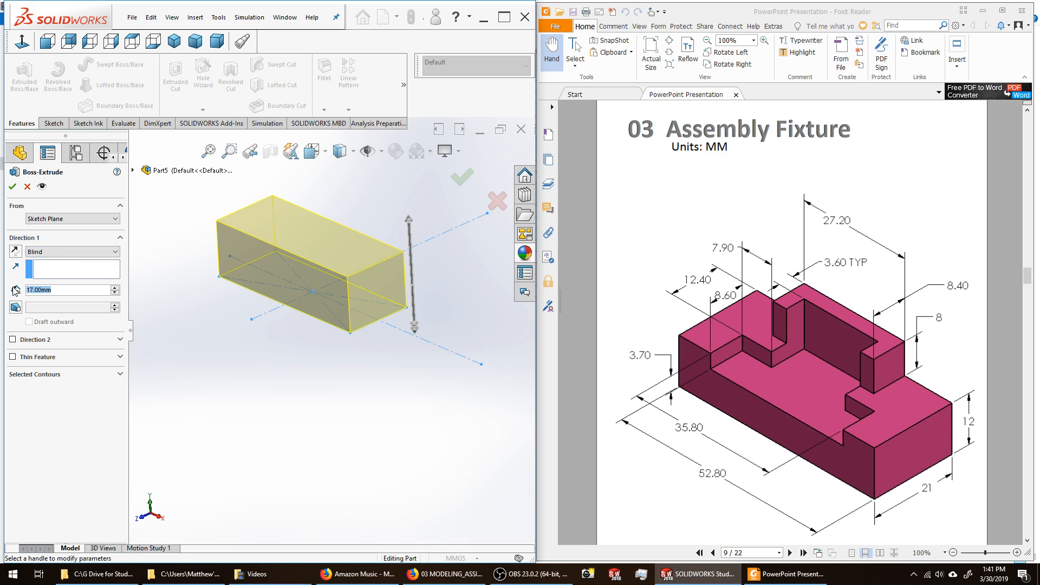
text(12)
key(Return)
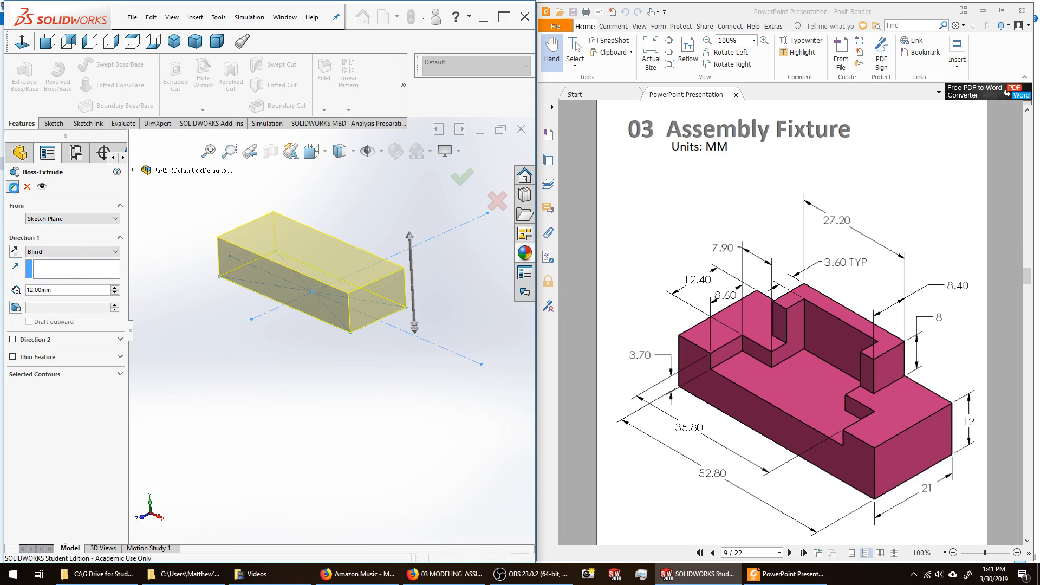
click(13, 187)
middle_drag(406, 253, 420, 219)
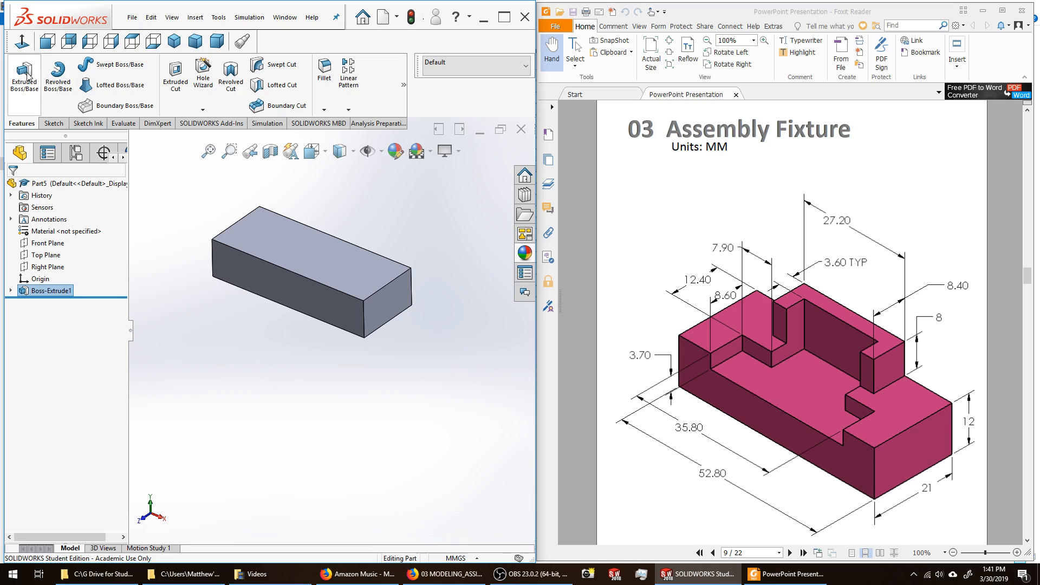
Step: Start a new sketch for the next feature on the extruded block
click(54, 124)
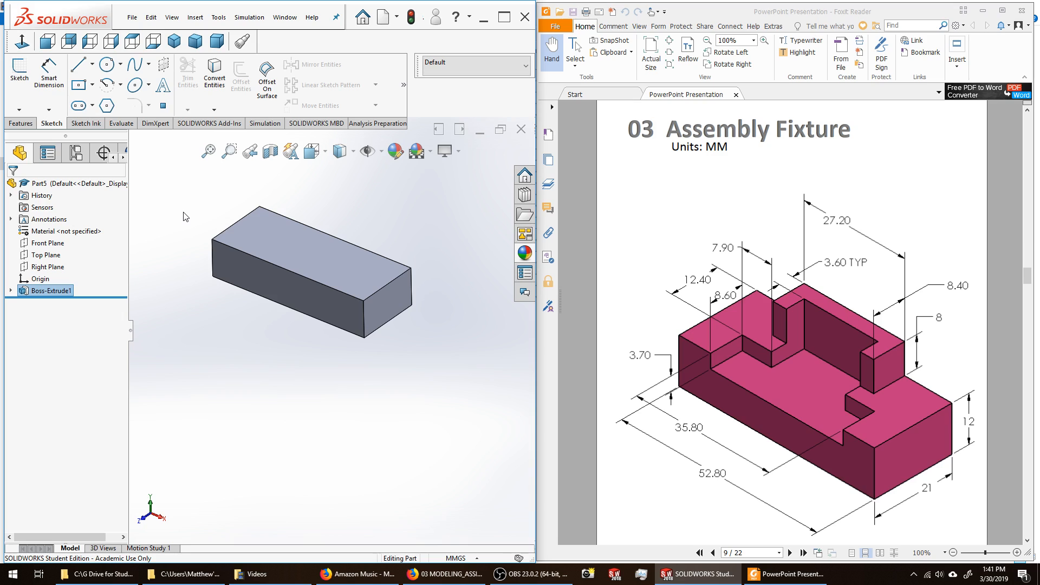
click(19, 68)
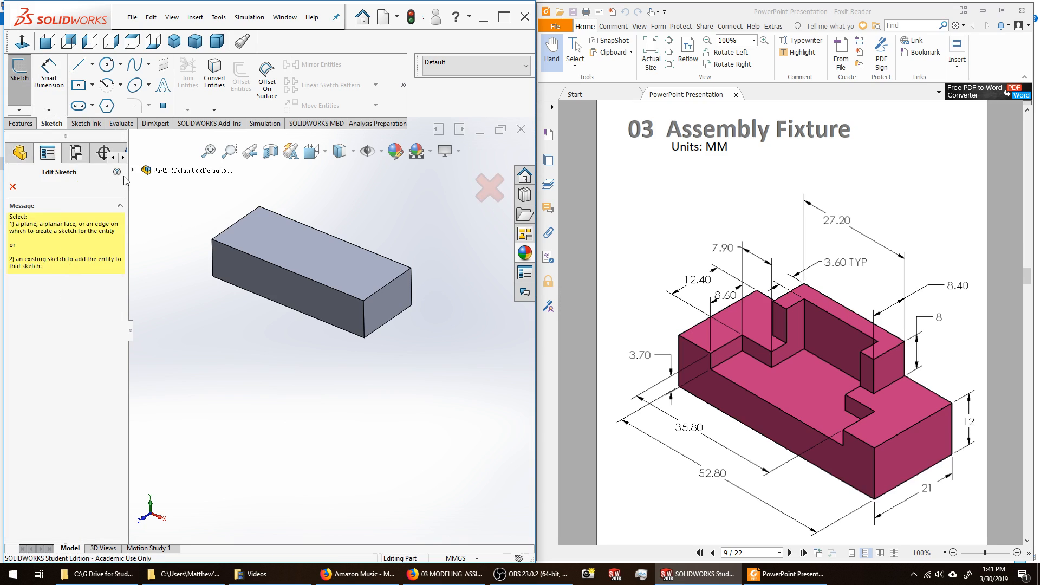
scroll(252, 302, up, 1)
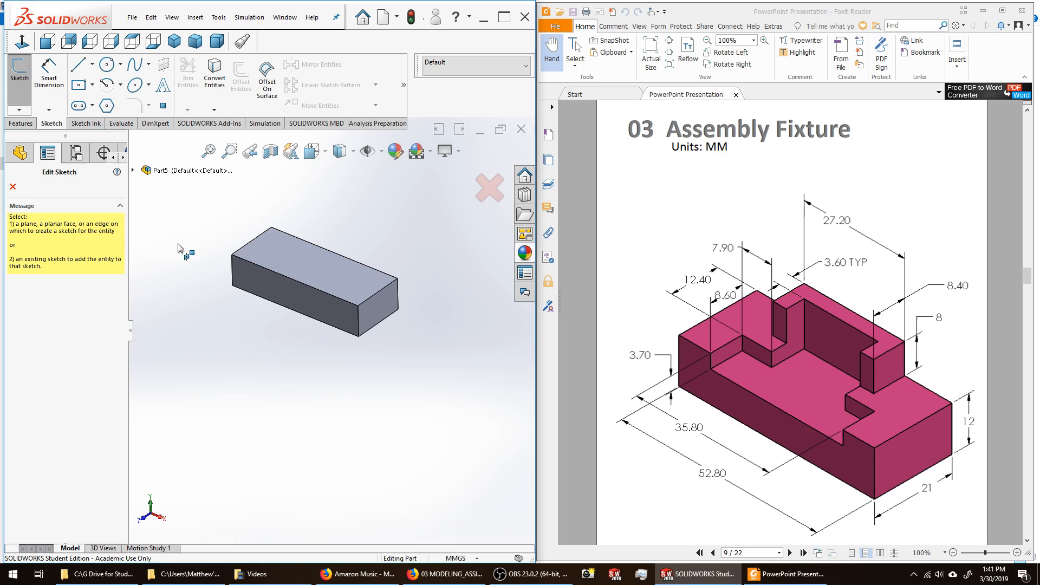
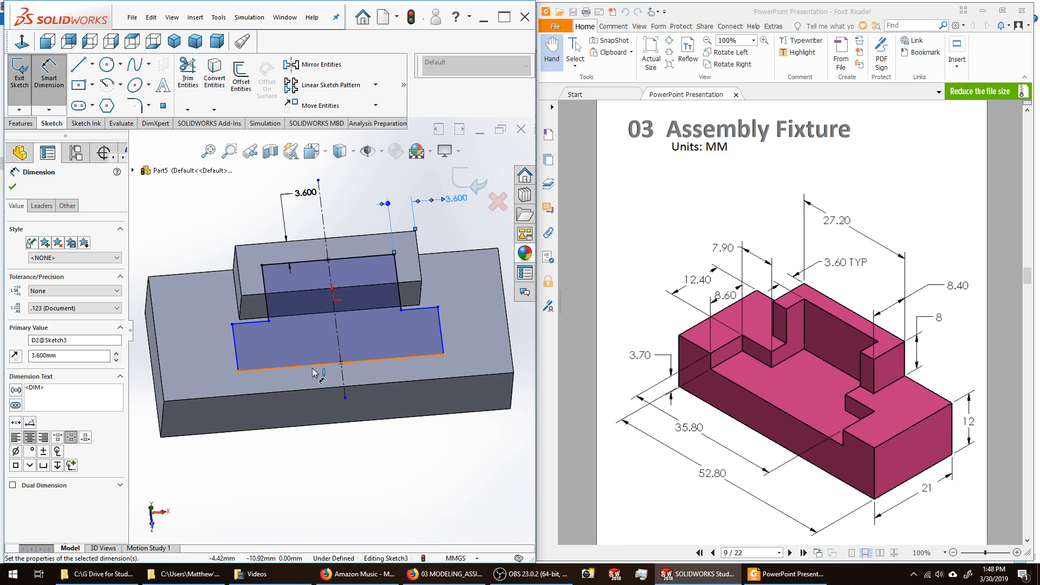
Step: Dimension the long front line of the T-shaped cut profile to 35.8 mm
click(339, 363)
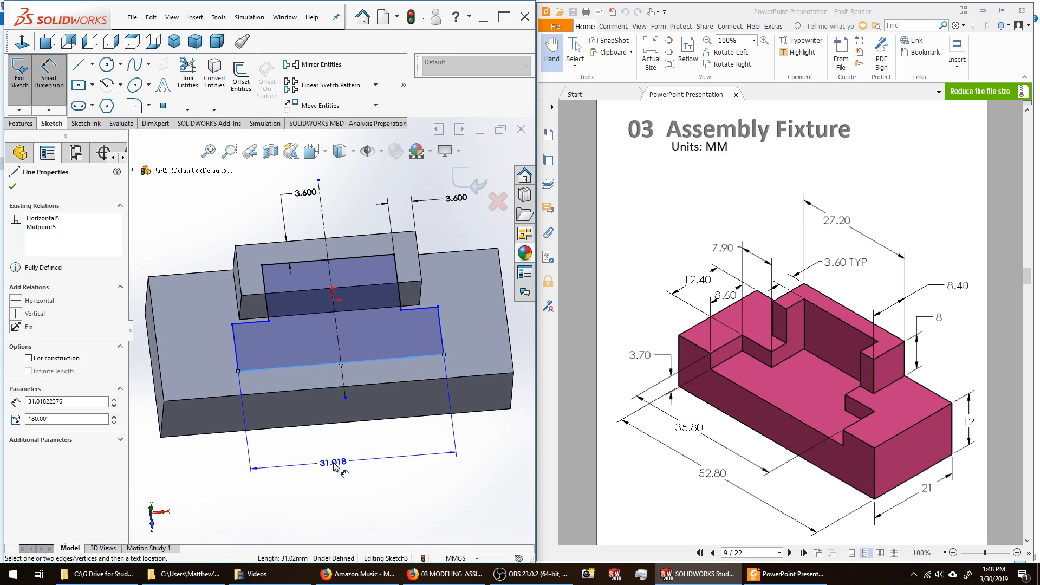
click(334, 466)
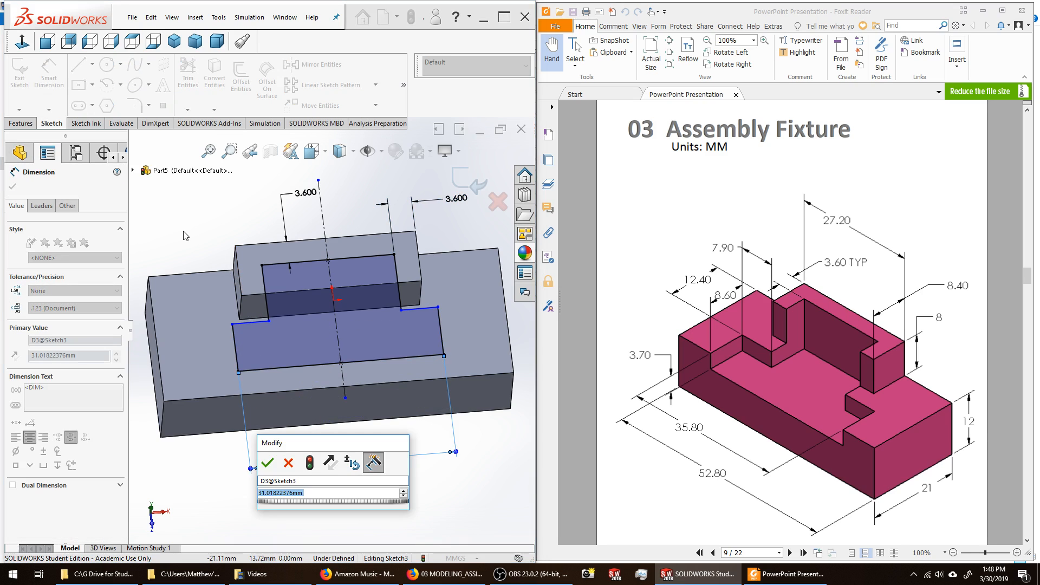
text(35.8)
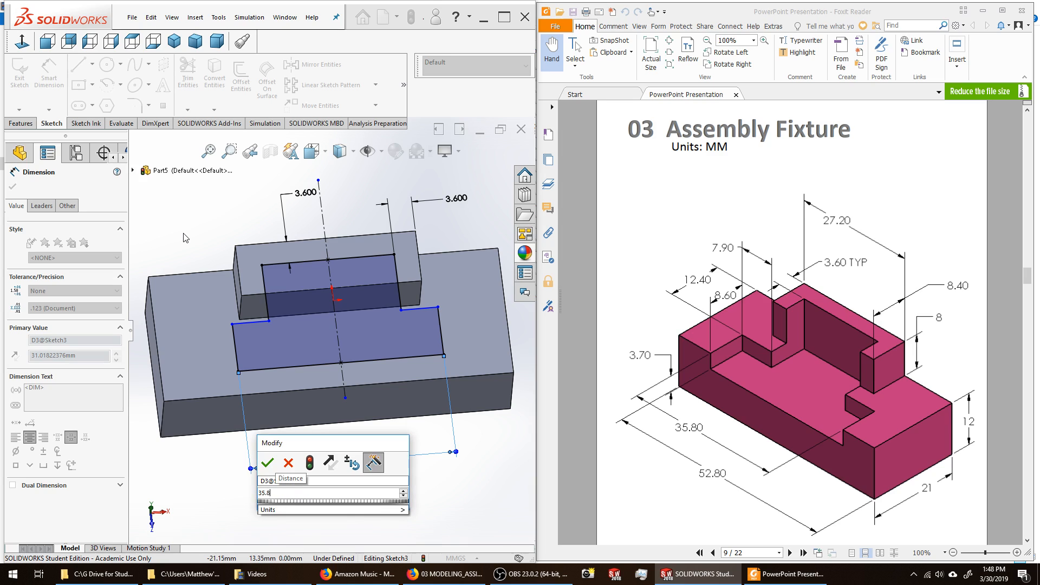
key(Return)
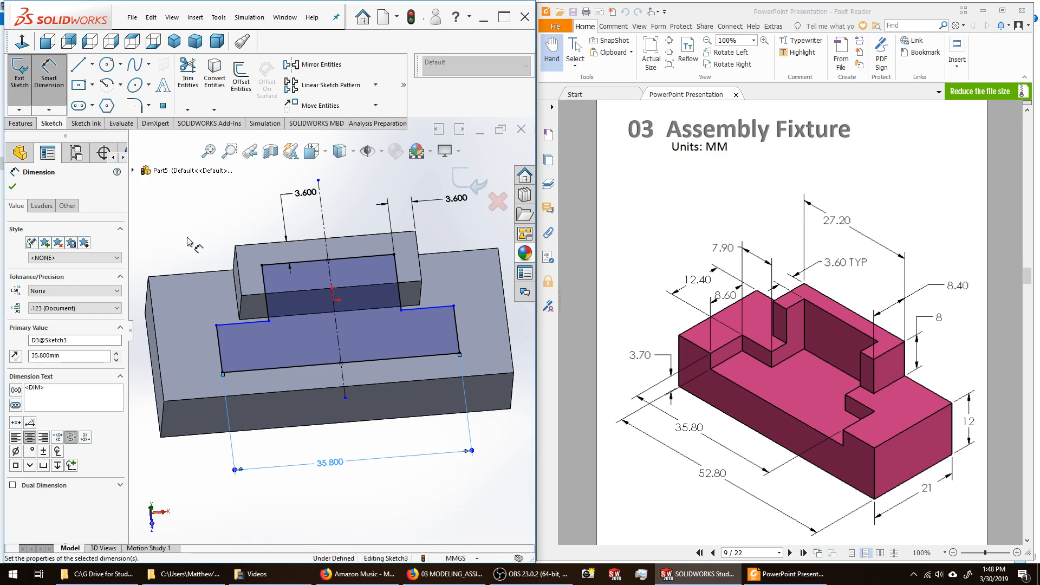
Step: Dimension the distance from the base block's rear edge to the cut profile's left shoulder line as 12.4 mm and finish dimensioning
key(ctrl+8)
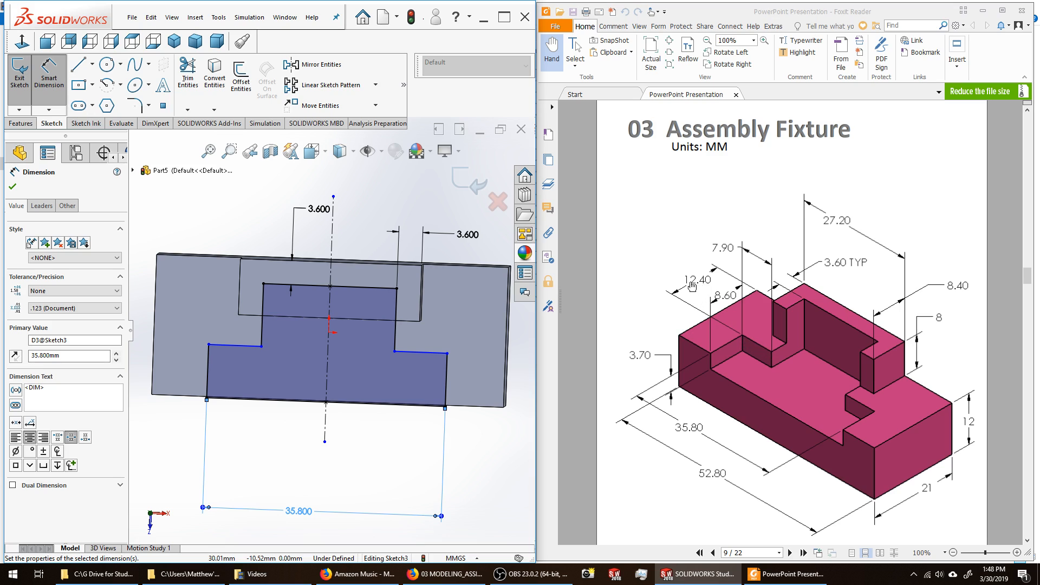
mouse_move(466, 328)
middle_down()
mouse_move(447, 286)
mouse_move(440, 301)
middle_up()
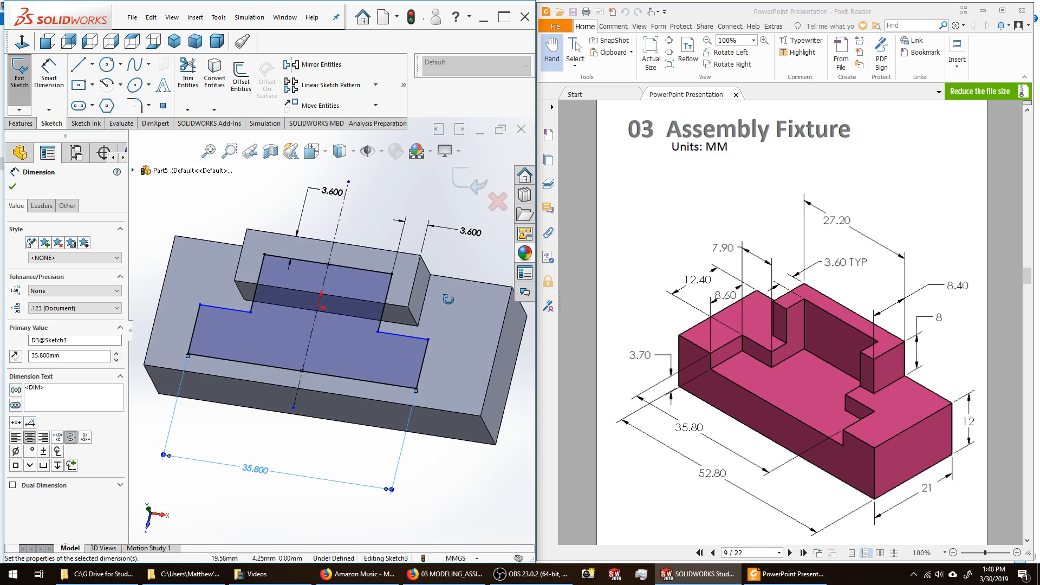
click(227, 244)
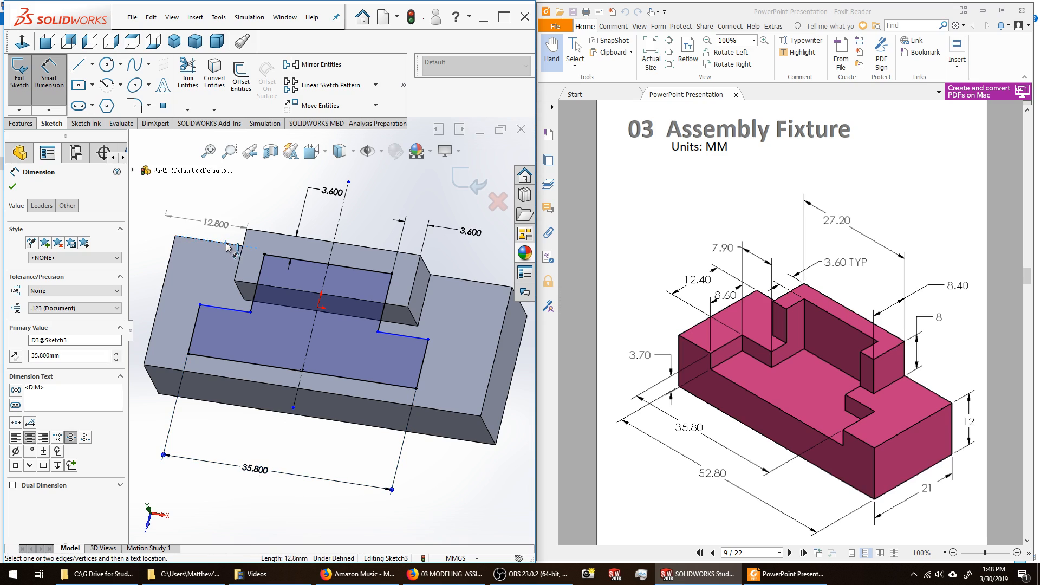
click(221, 301)
key(z)
click(199, 282)
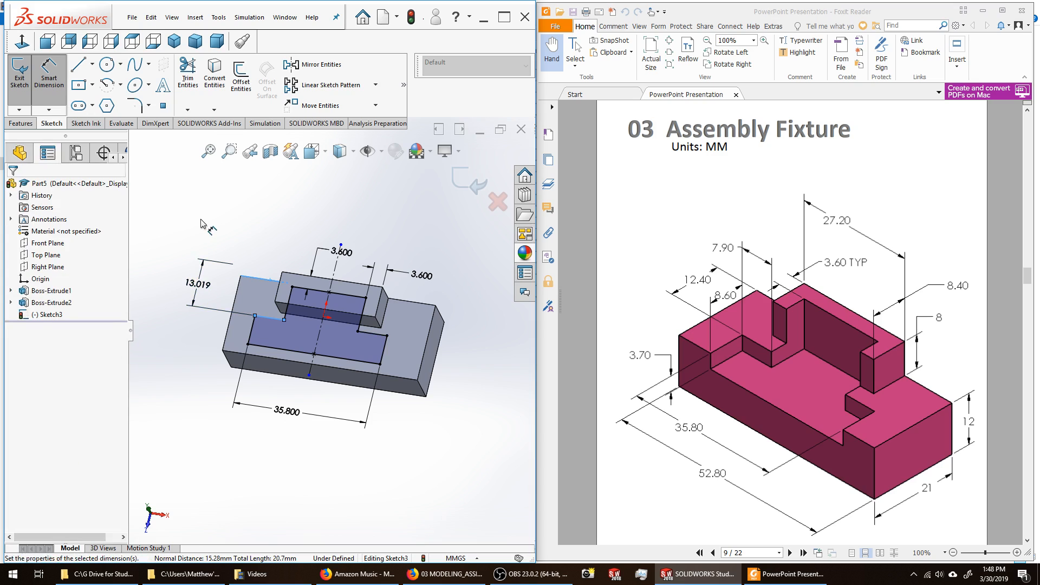
text(12.4)
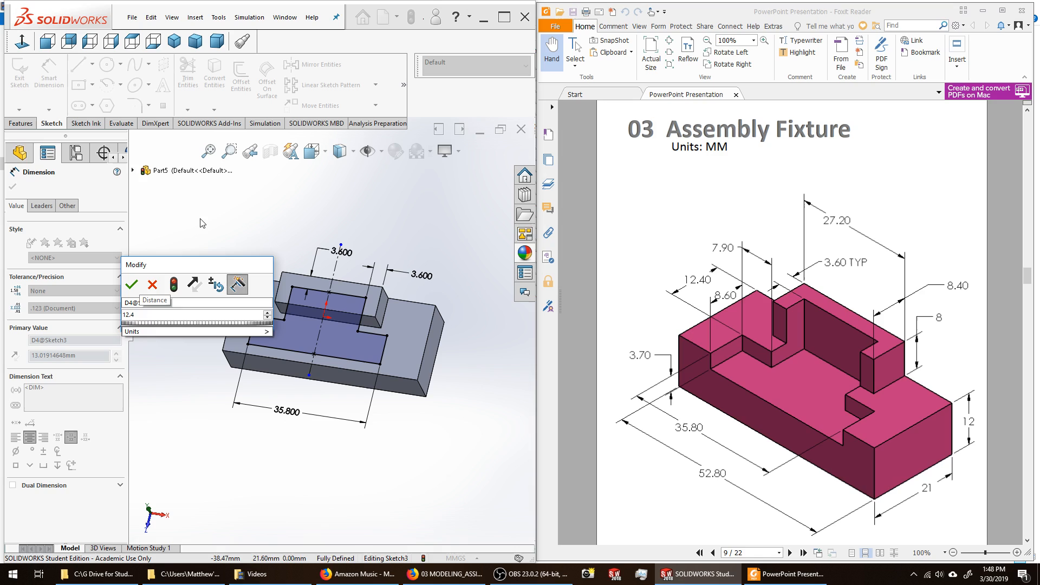
key(Return)
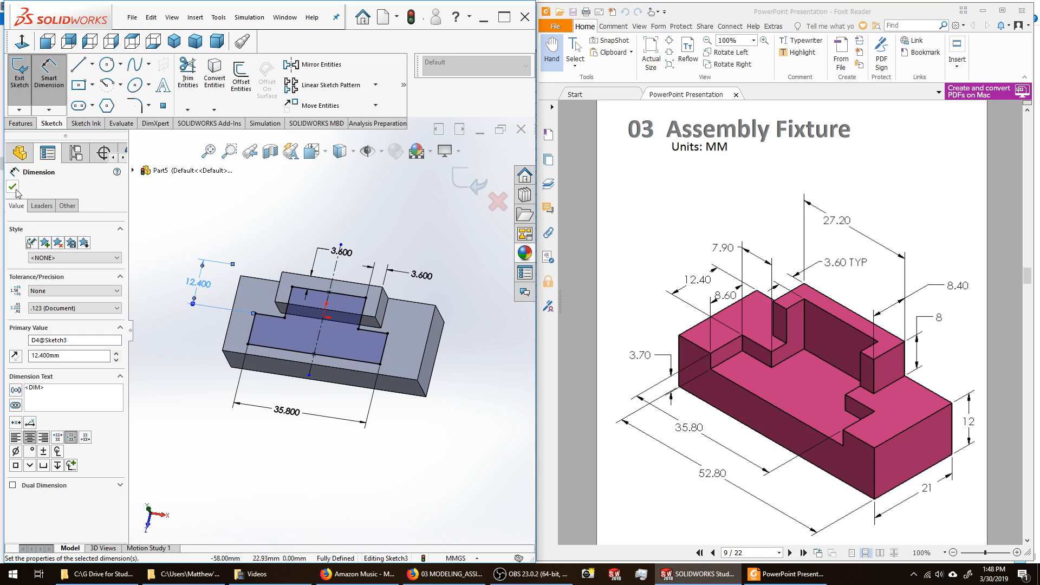
key(Escape)
key(Escape)
Step: Exit the sketch and make an Extruded Cut of the T-shaped profile with a blind depth of 8+3.7 mm
middle_drag(232, 223, 175, 201)
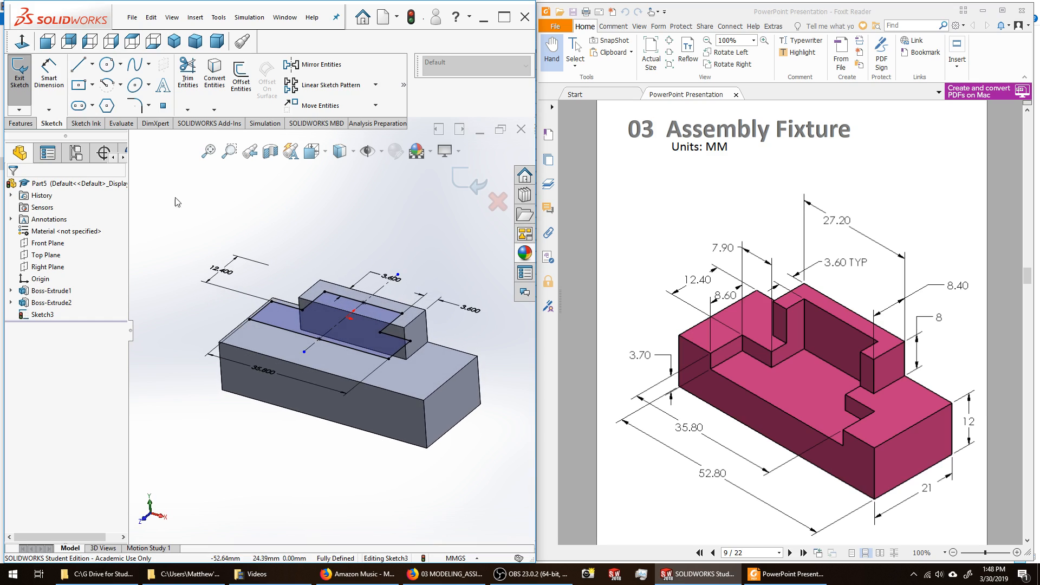
click(19, 68)
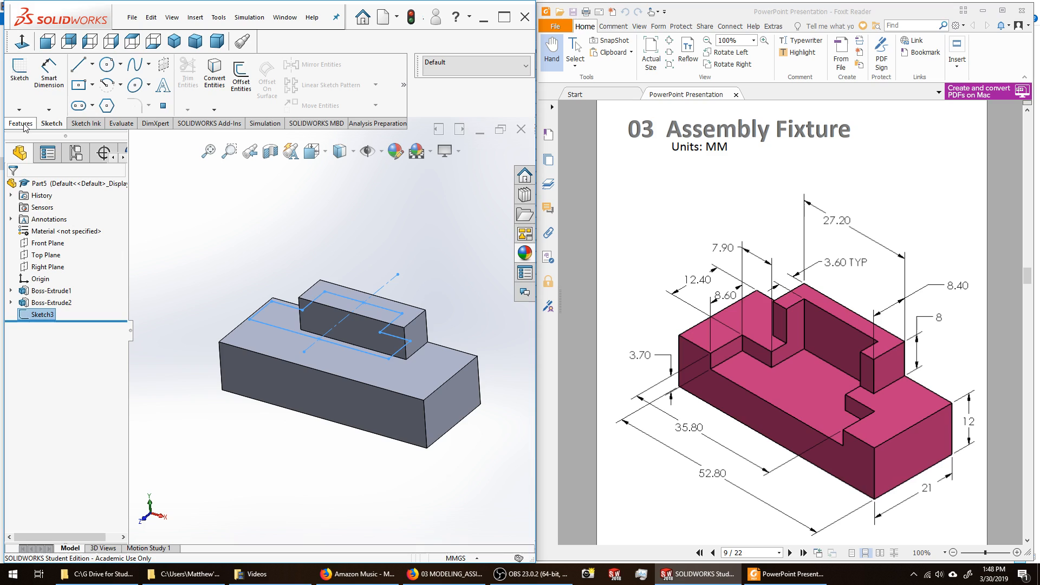
click(21, 124)
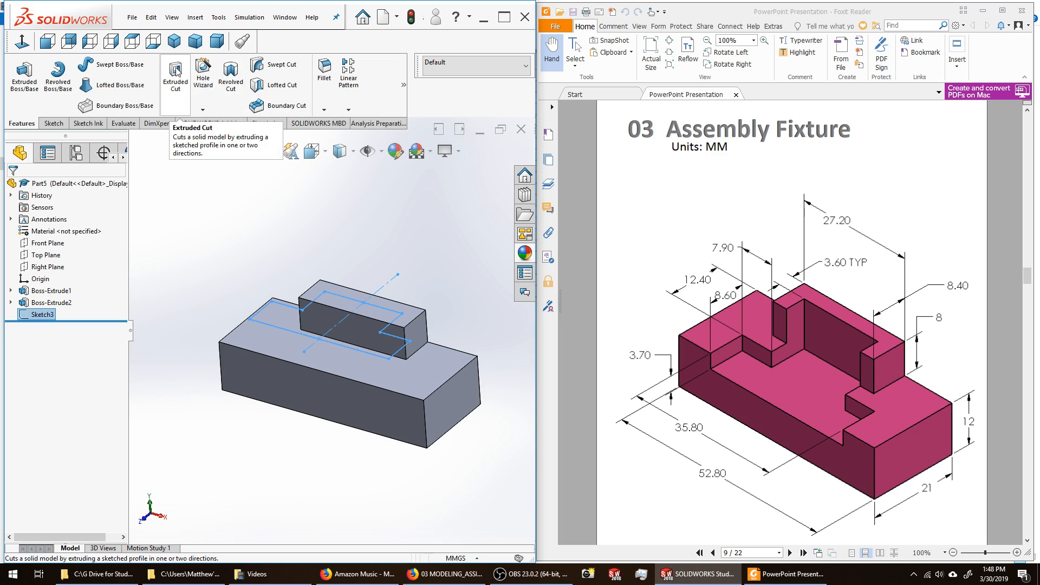
click(180, 93)
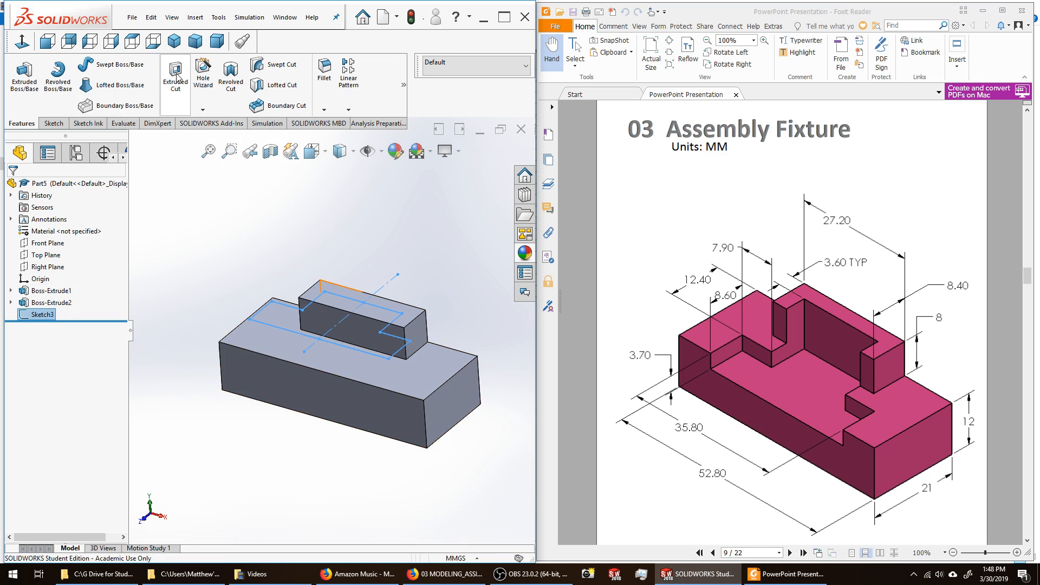
middle_drag(215, 236, 311, 235)
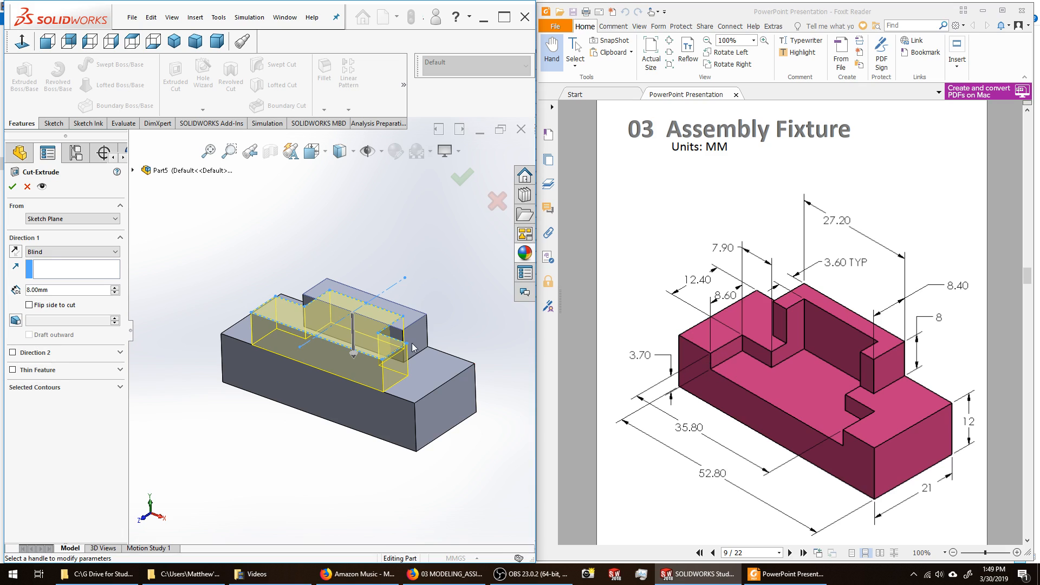
double_click(62, 292)
drag(55, 294, 22, 291)
text(8)
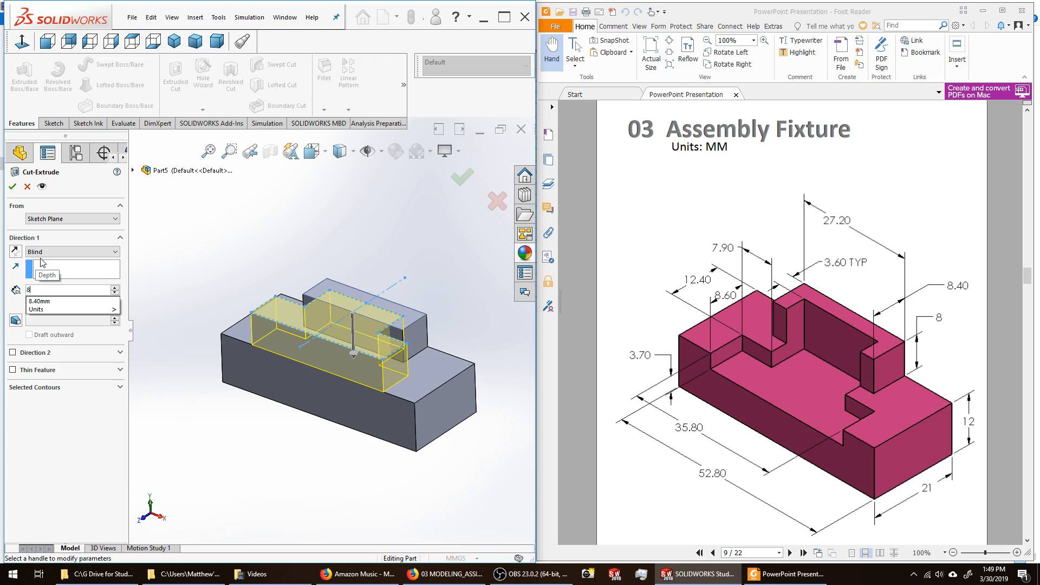
text(+)
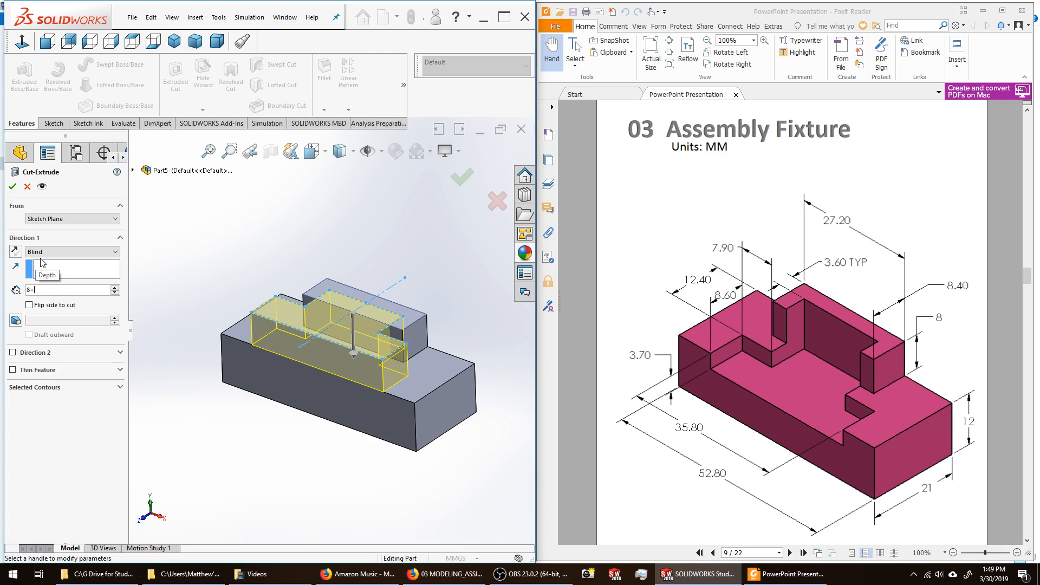
text(3.7)
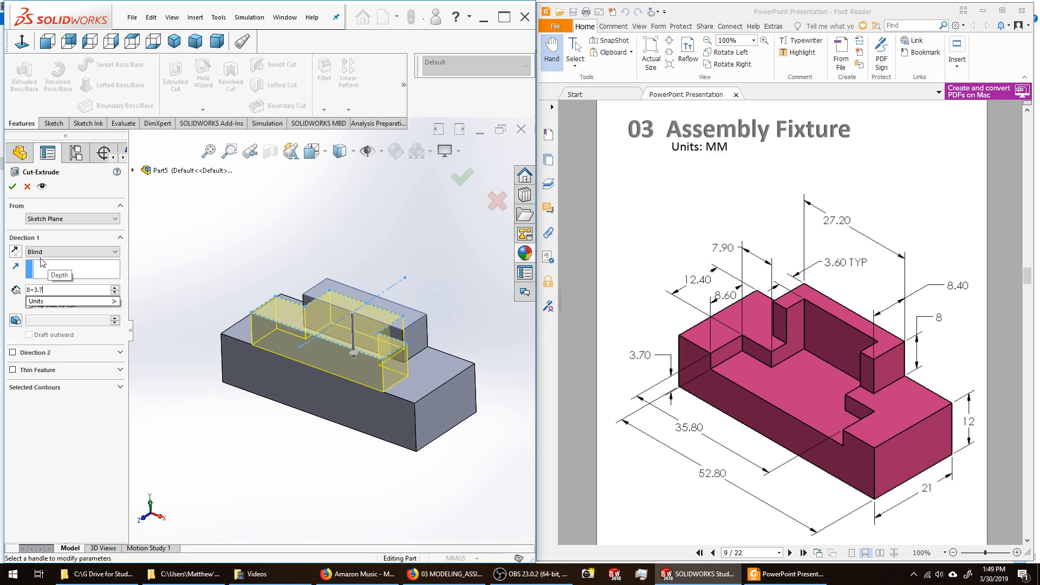
key(Return)
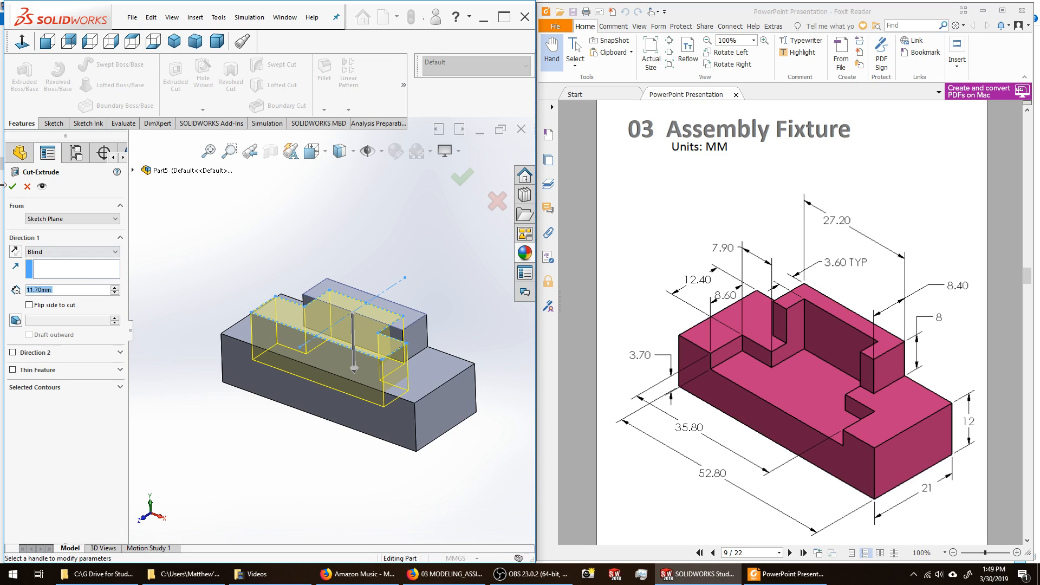
click(12, 187)
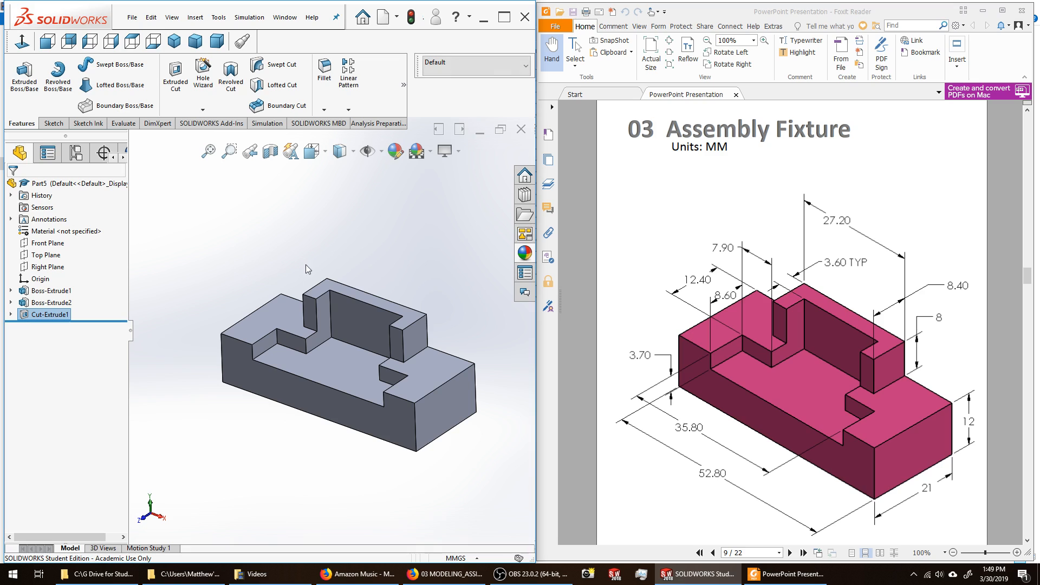
Step: Save the part as a new file named after the existing MODELING_01 part file, with its number changed to 03
middle_drag(306, 265, 358, 263)
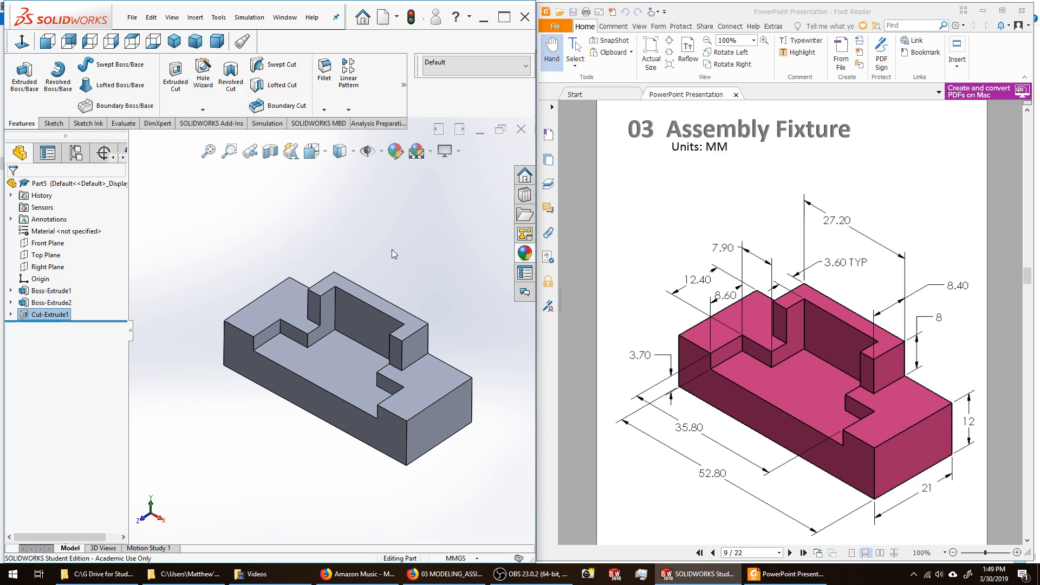
mouse_move(388, 251)
middle_down()
mouse_move(383, 234)
mouse_move(384, 249)
middle_up()
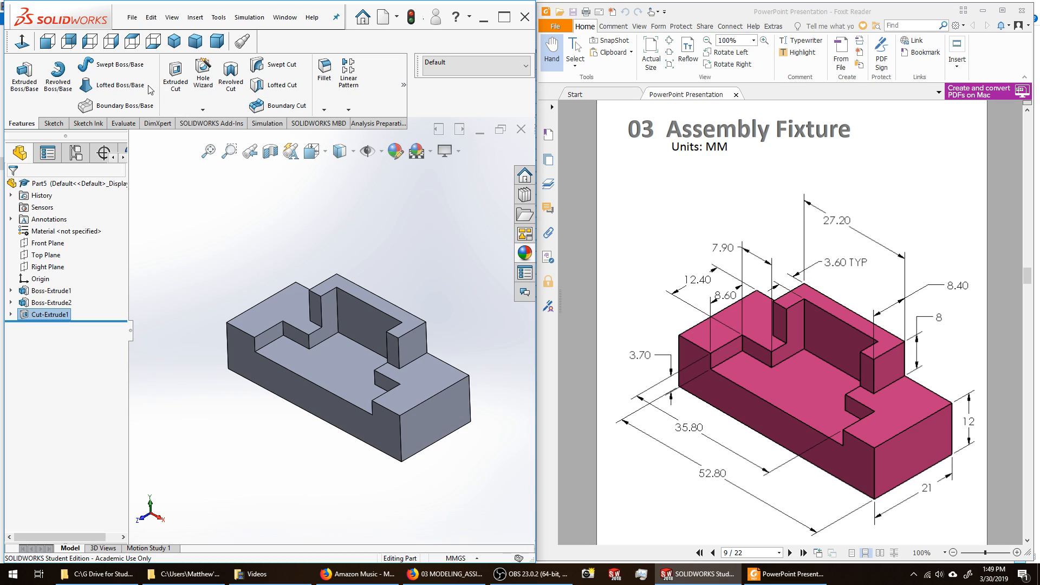
click(133, 18)
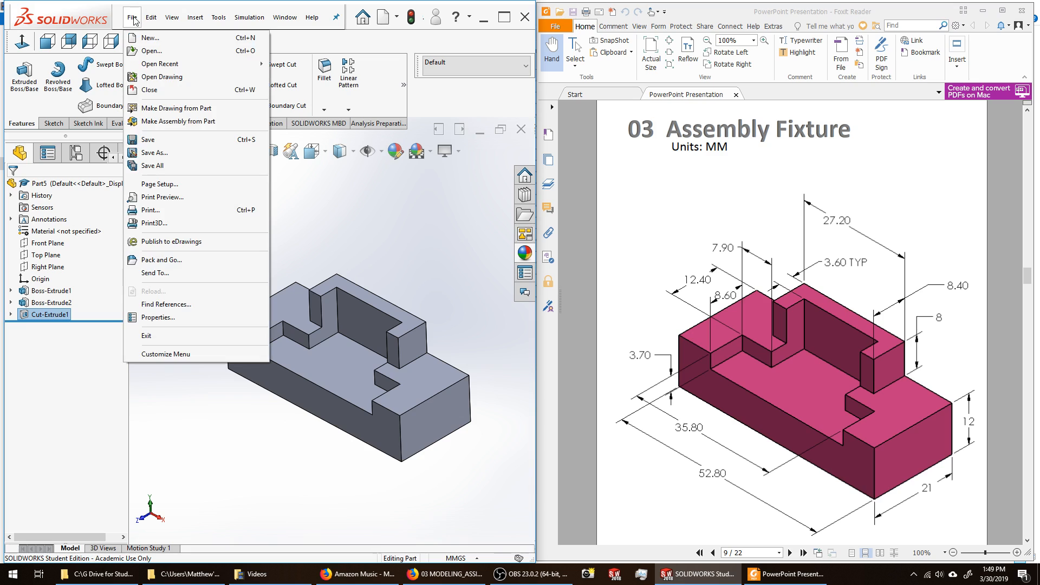
click(156, 153)
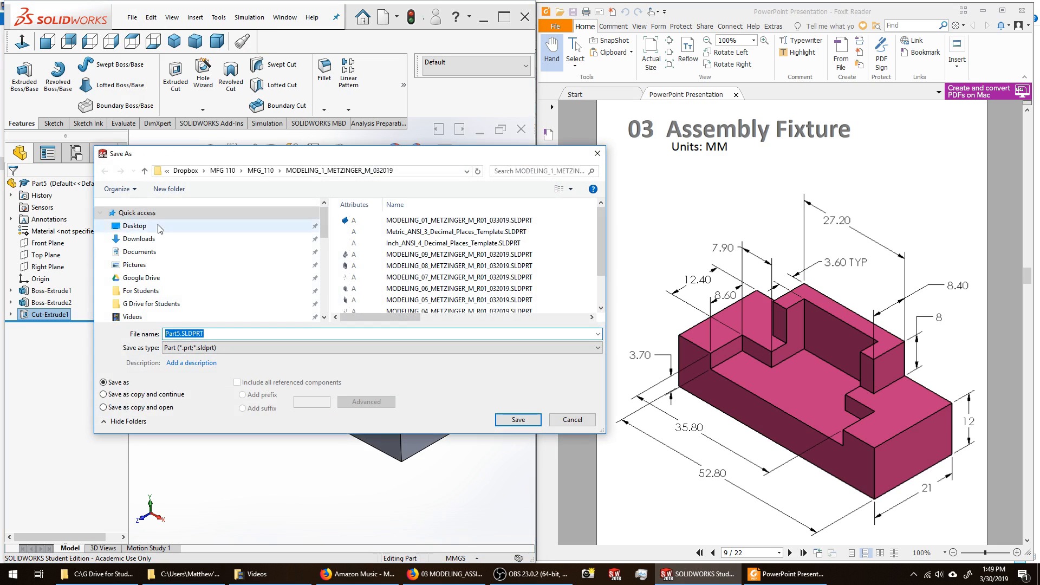
click(475, 221)
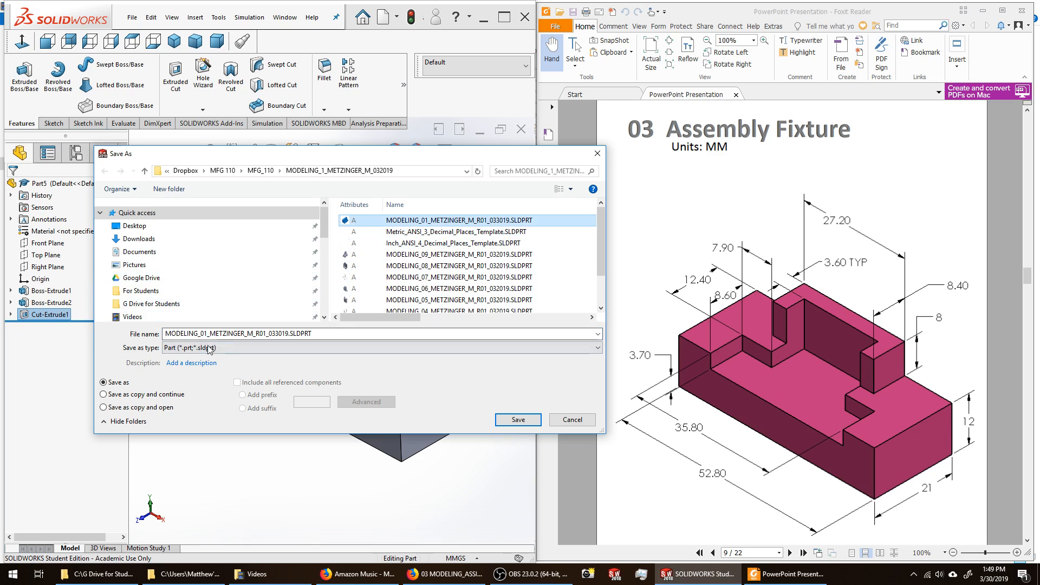
double_click(208, 334)
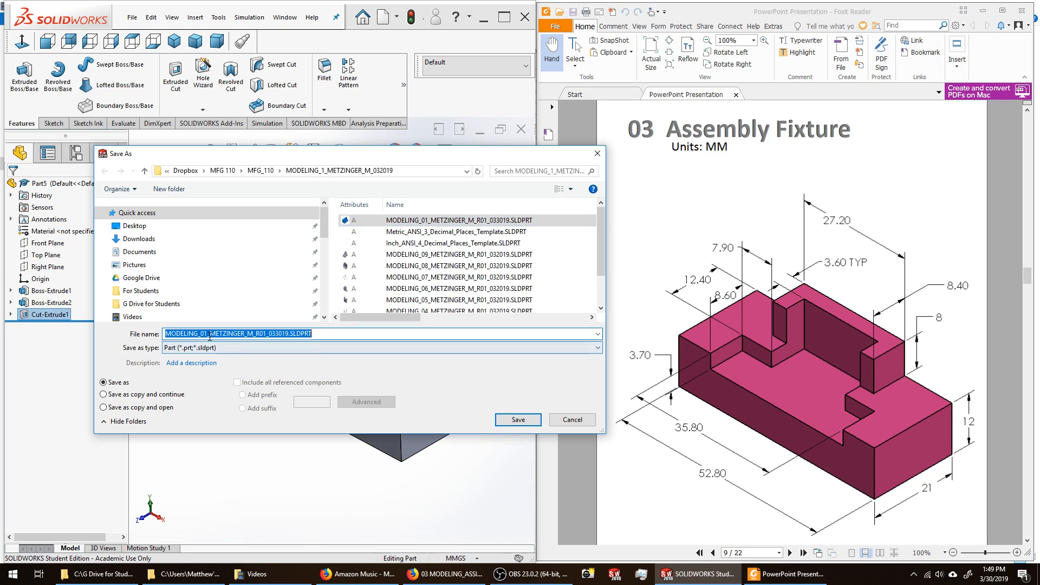
drag(209, 334, 205, 336)
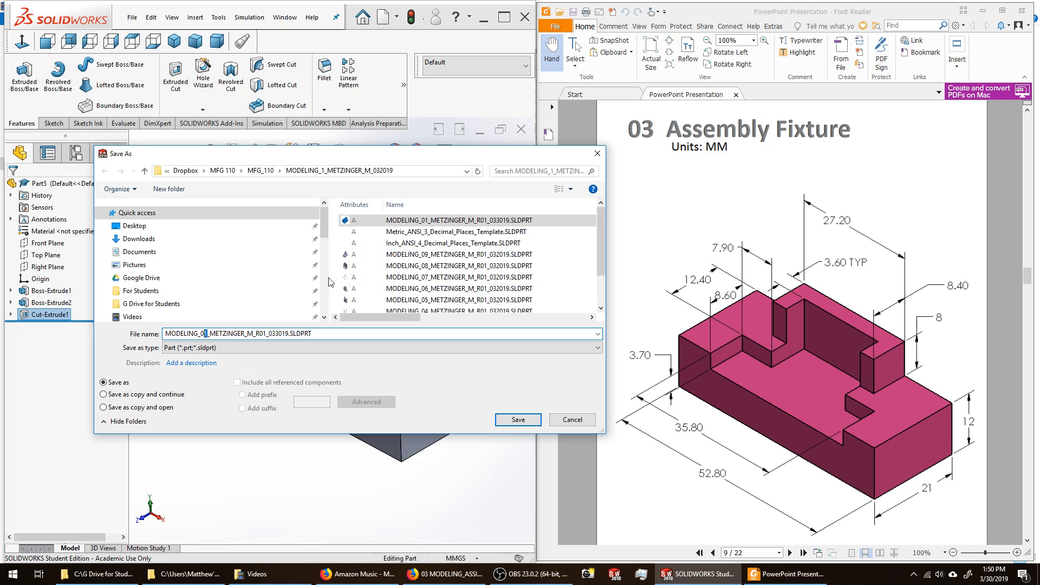
text(3)
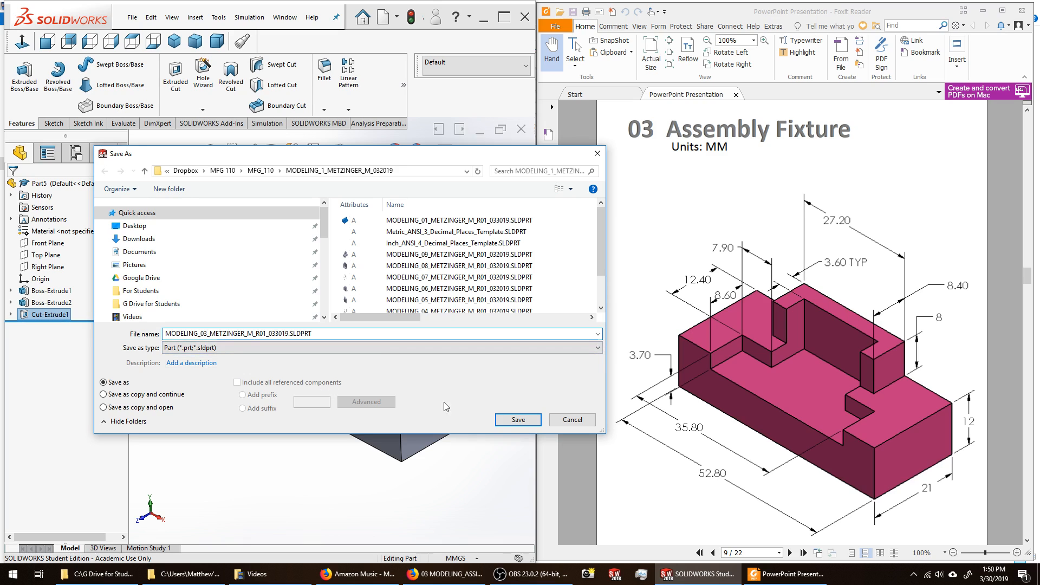
click(519, 420)
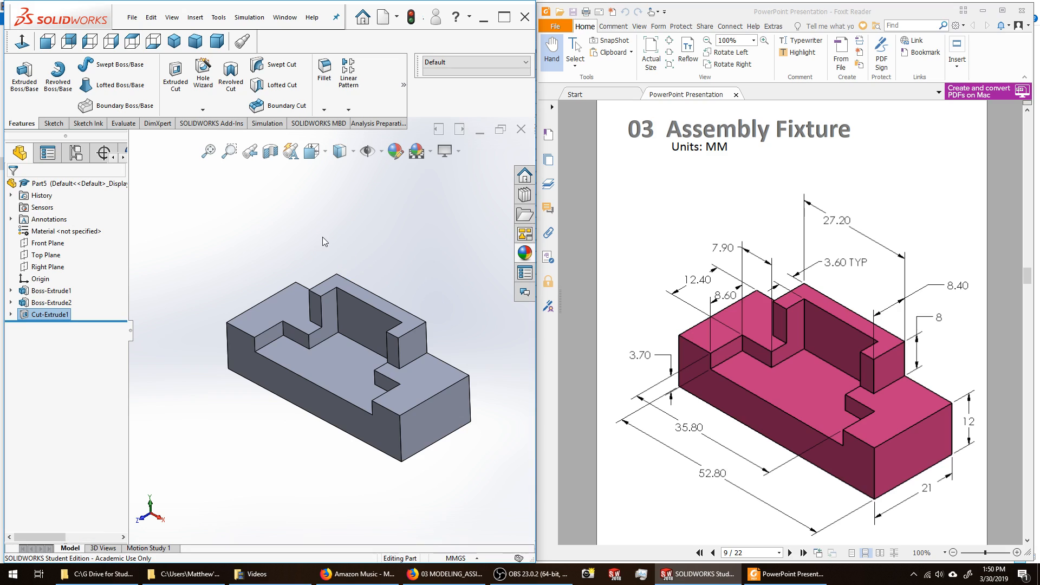
Step: Change the whole part's appearance to a magenta color, about RGB 255, 31, 230, and accept it
right_click(290, 304)
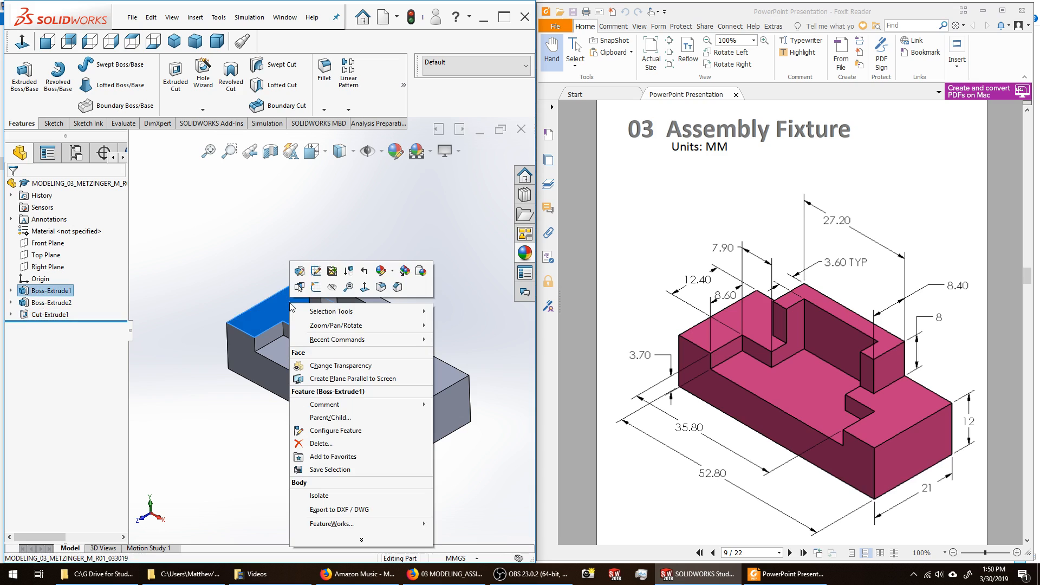
click(394, 271)
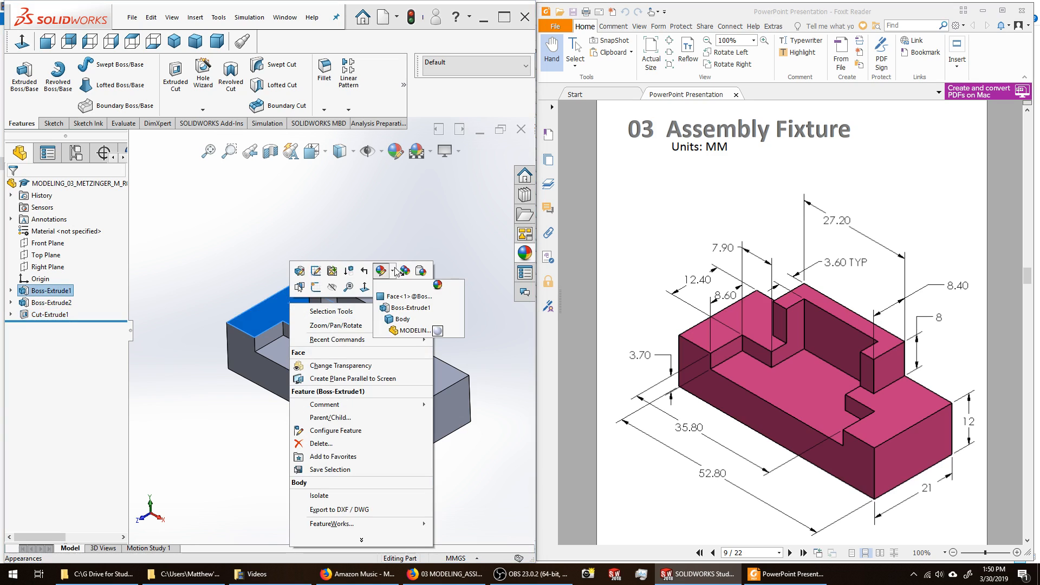
click(399, 329)
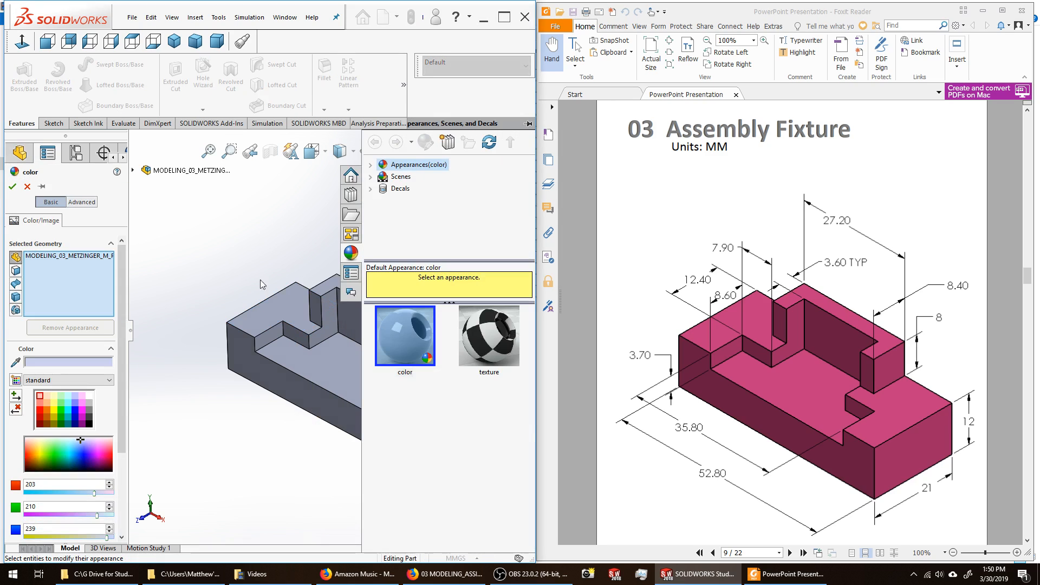
click(100, 454)
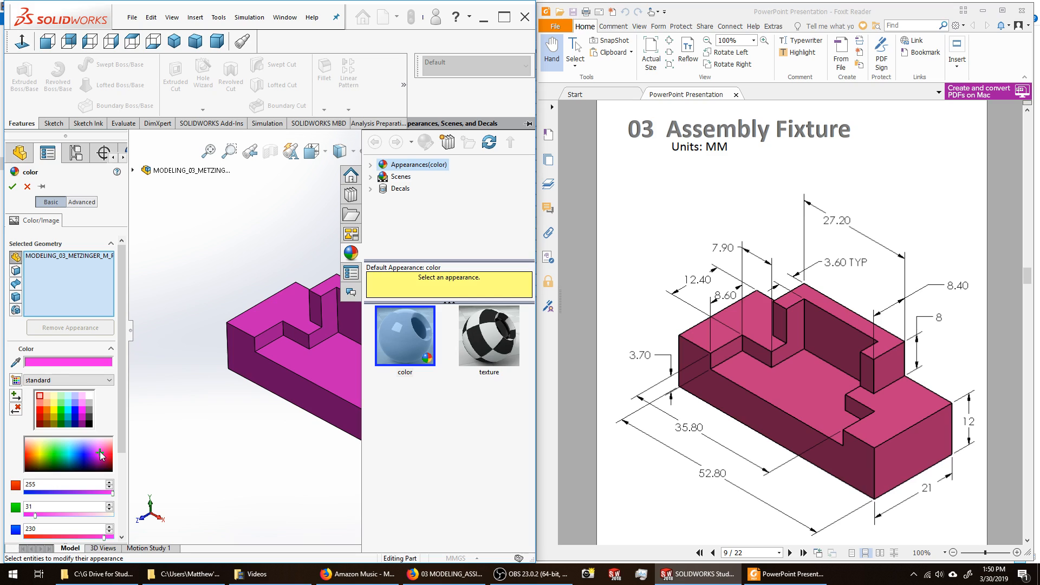
click(11, 187)
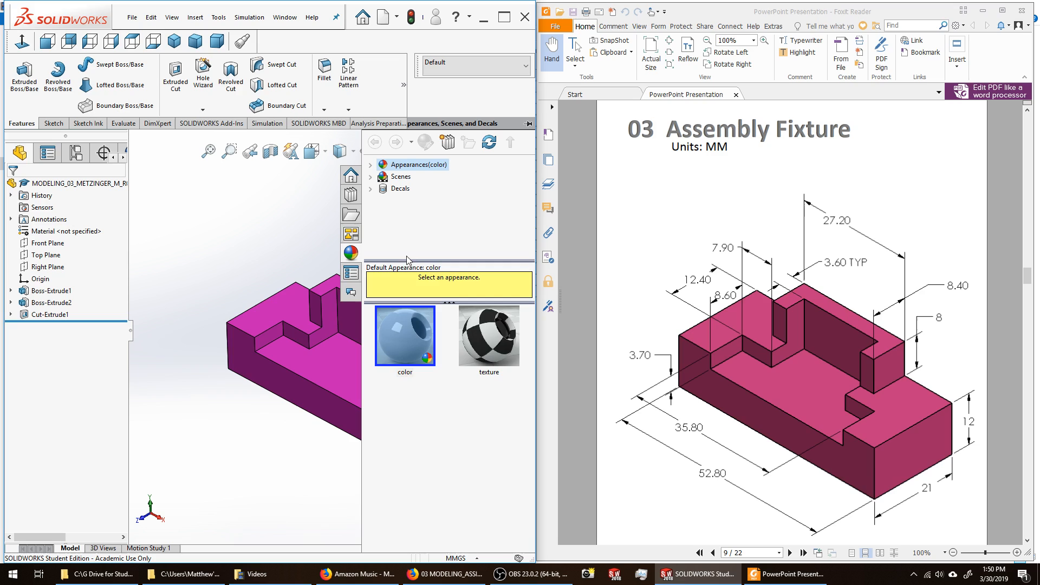
click(293, 217)
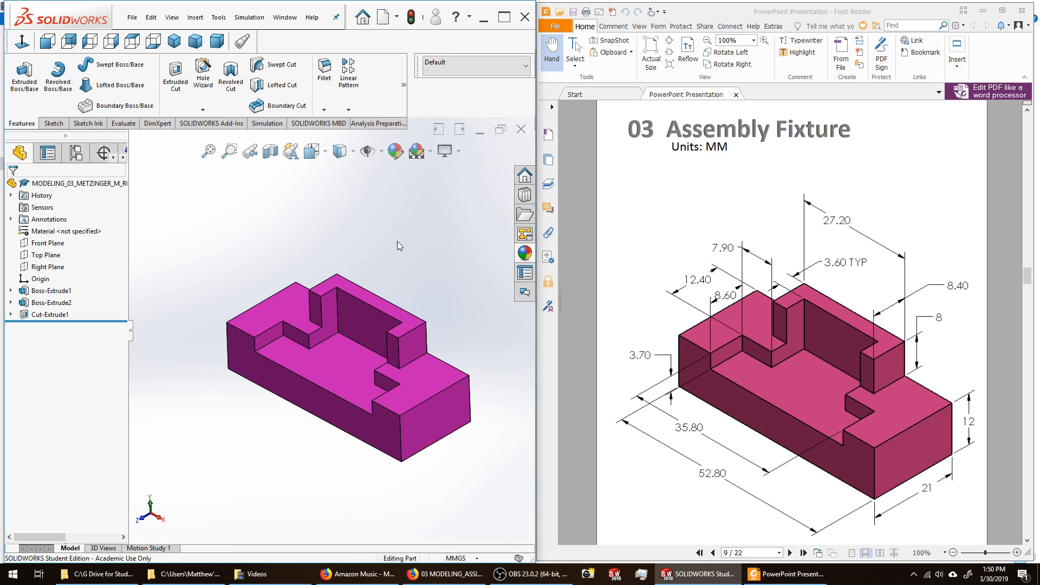
Step: Save the recolored part under its existing file name
mouse_move(411, 242)
middle_down()
mouse_move(418, 235)
mouse_move(377, 235)
mouse_move(391, 240)
middle_up()
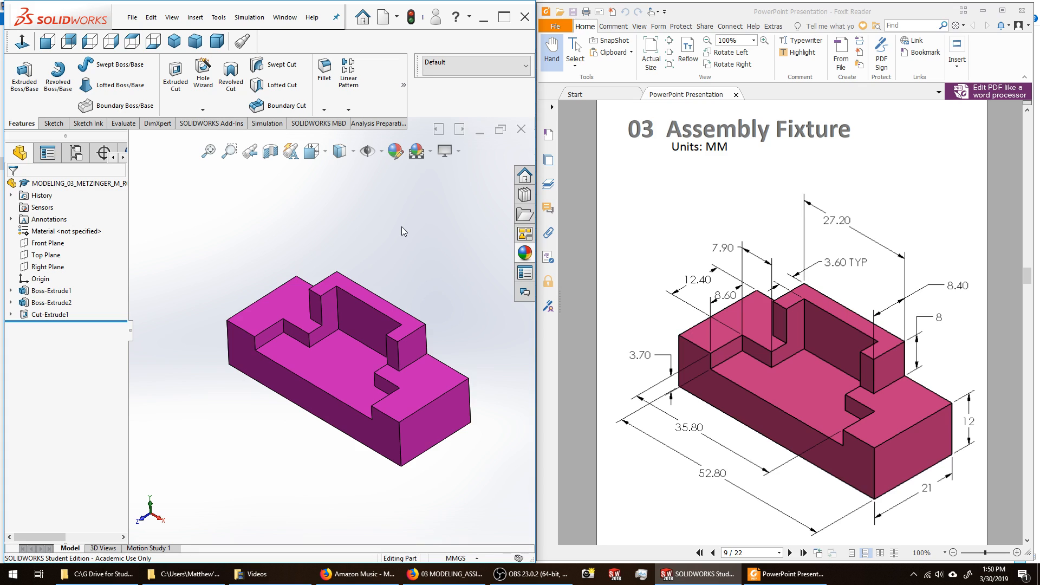
click(132, 17)
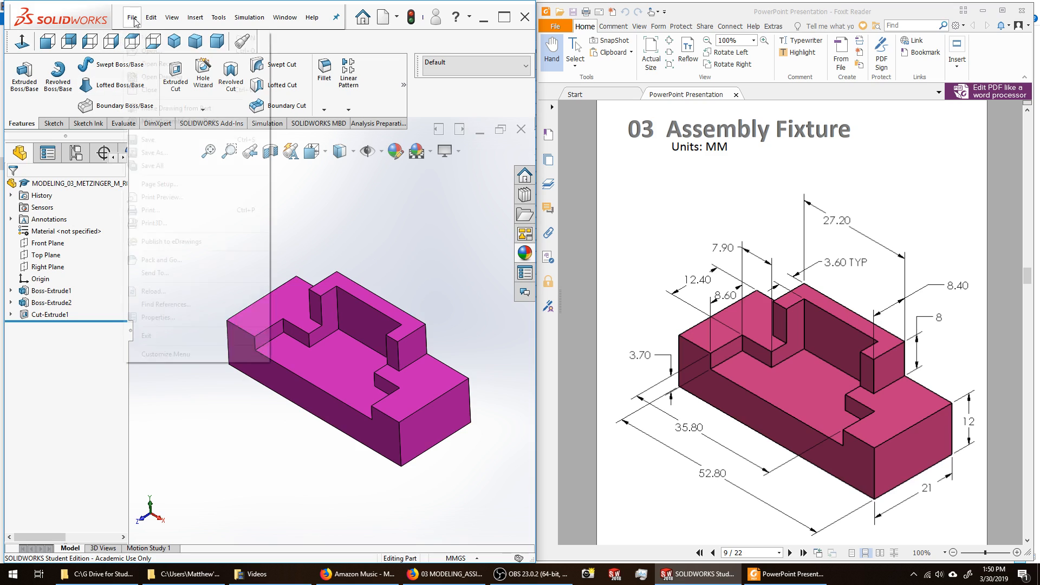
click(162, 140)
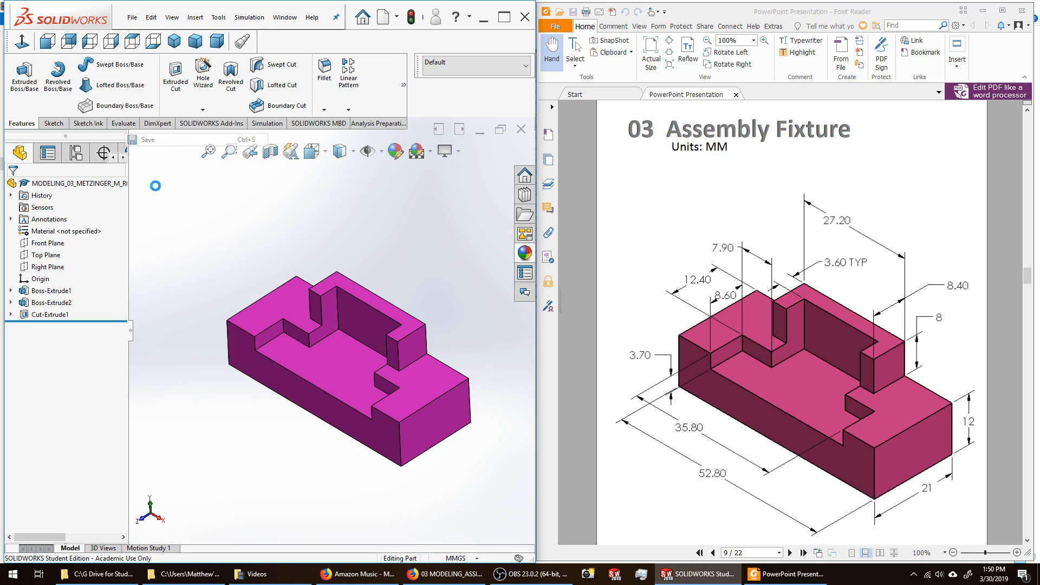